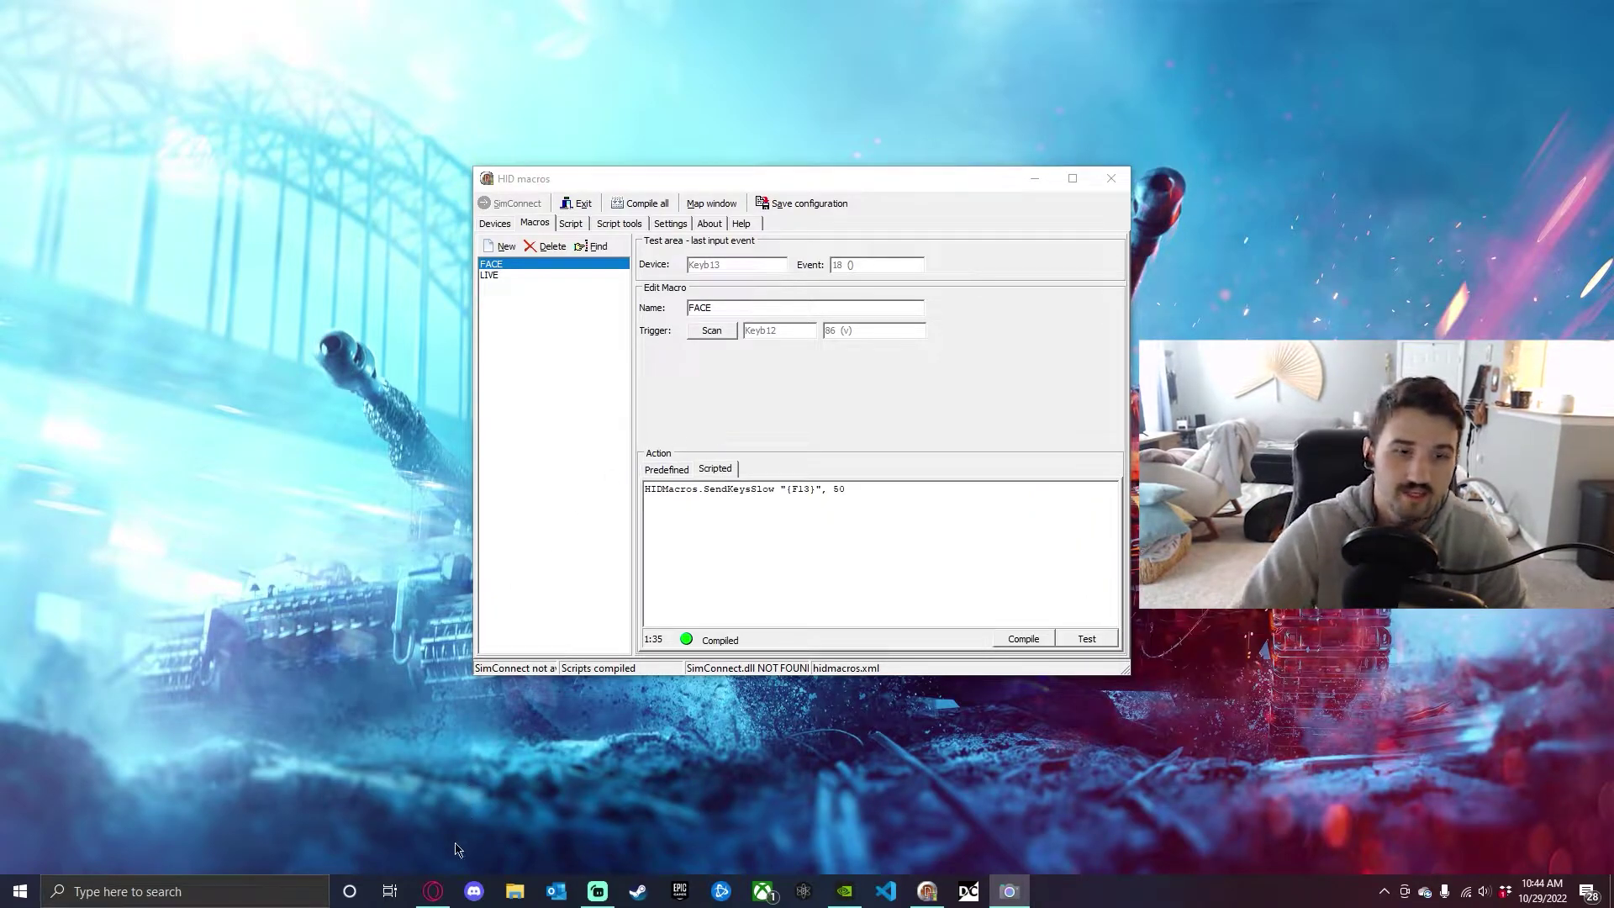
Show the hidmacros.eu download page in Opera GX after reading the 'What is it?' overview.
click(433, 891)
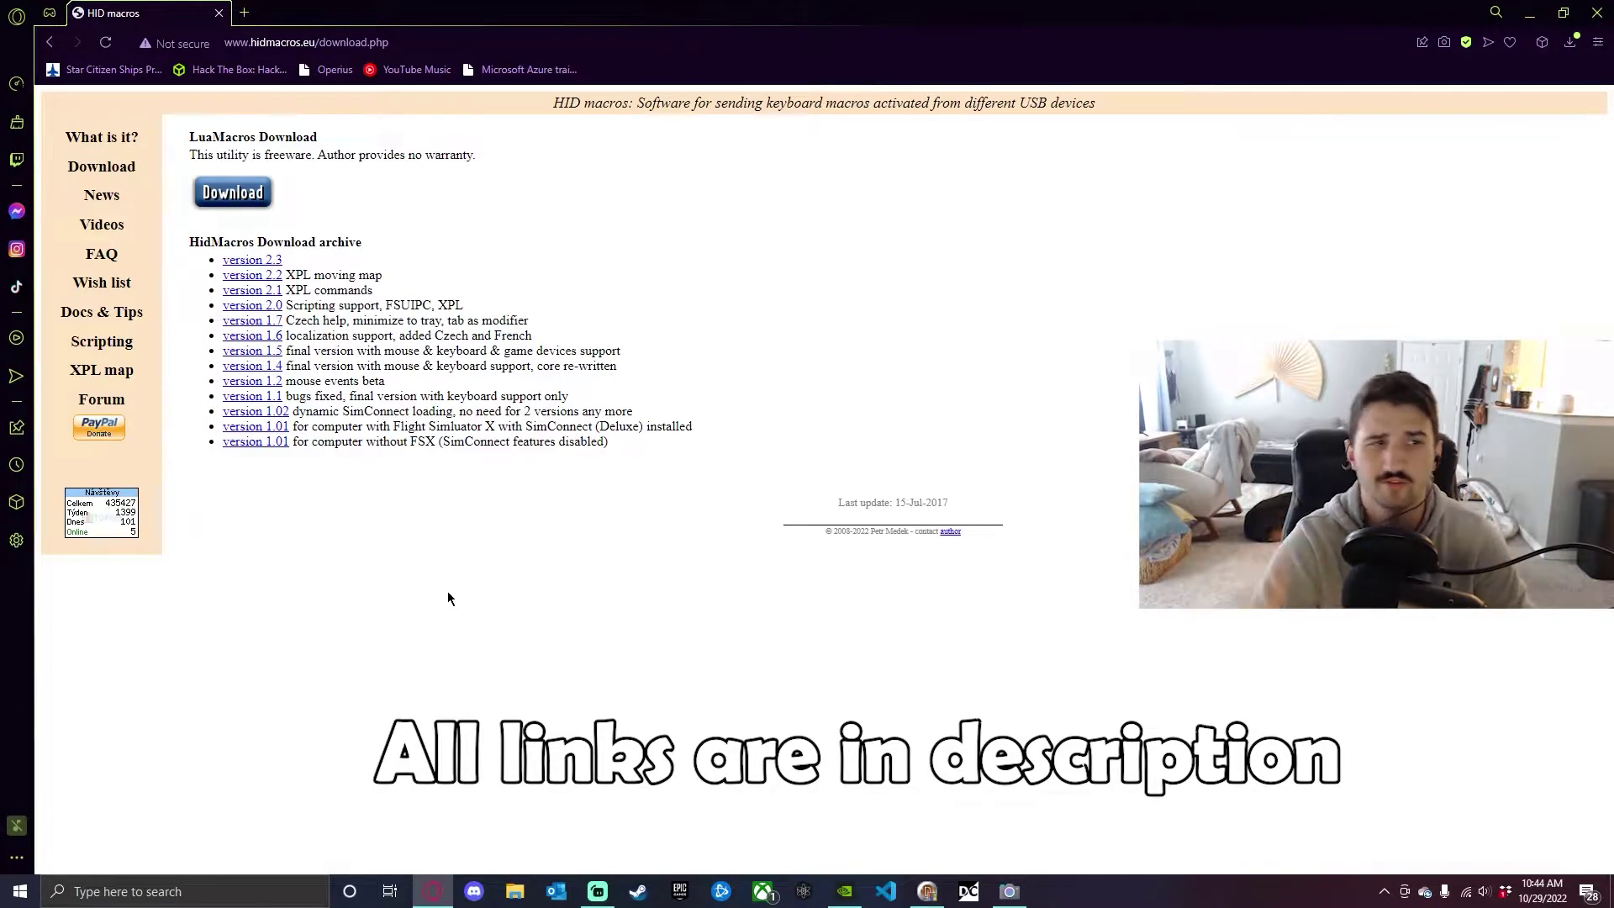
click(109, 163)
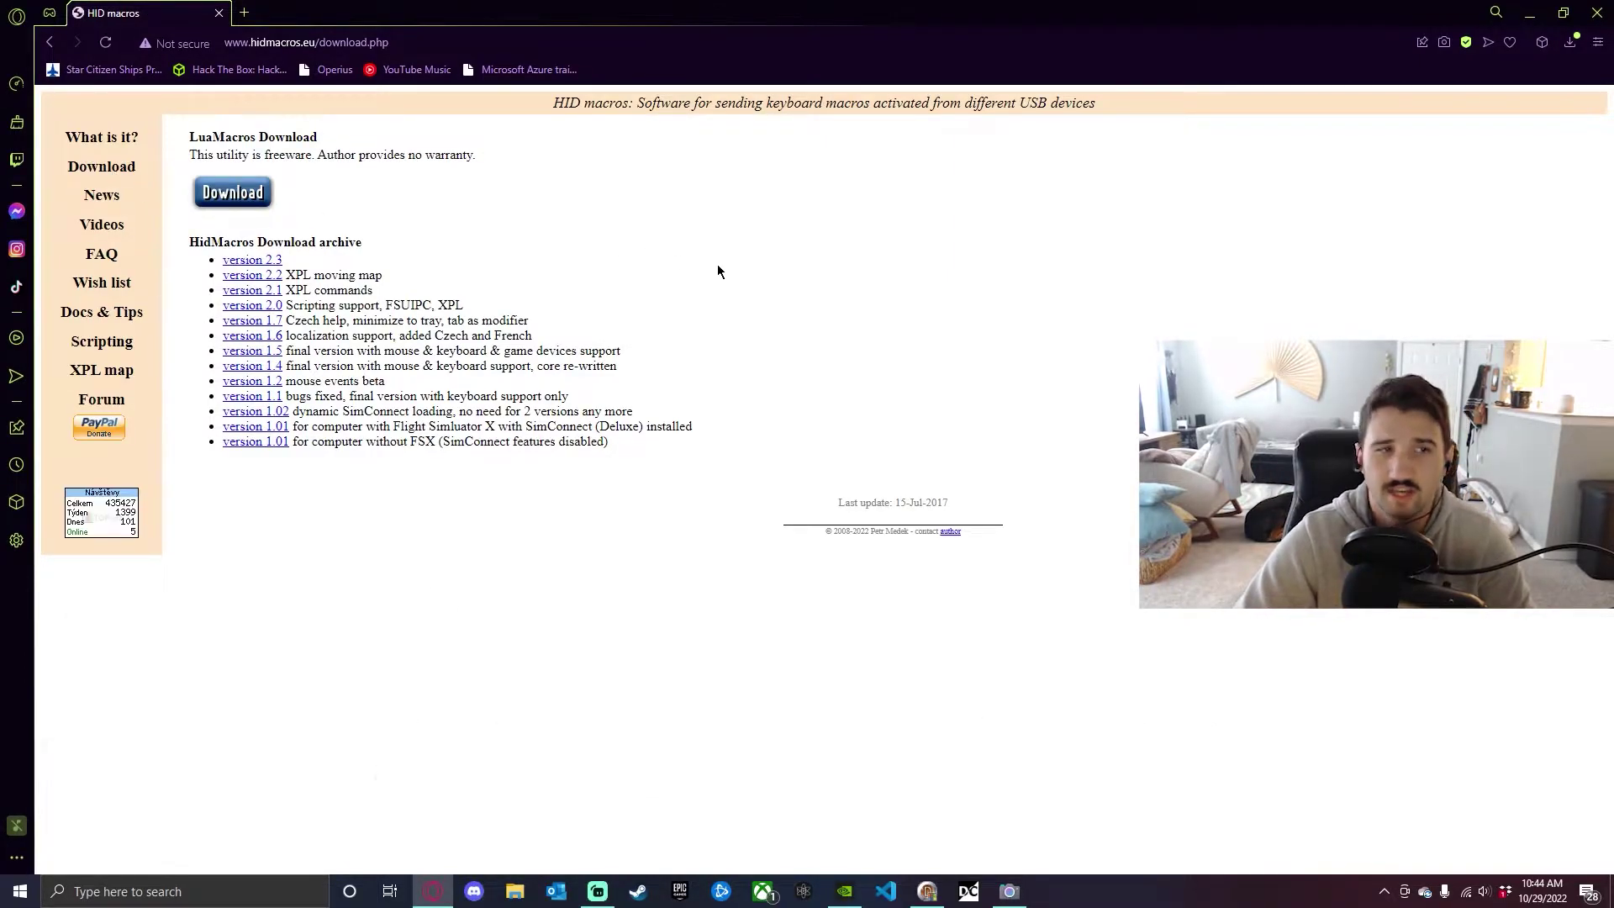
click(101, 136)
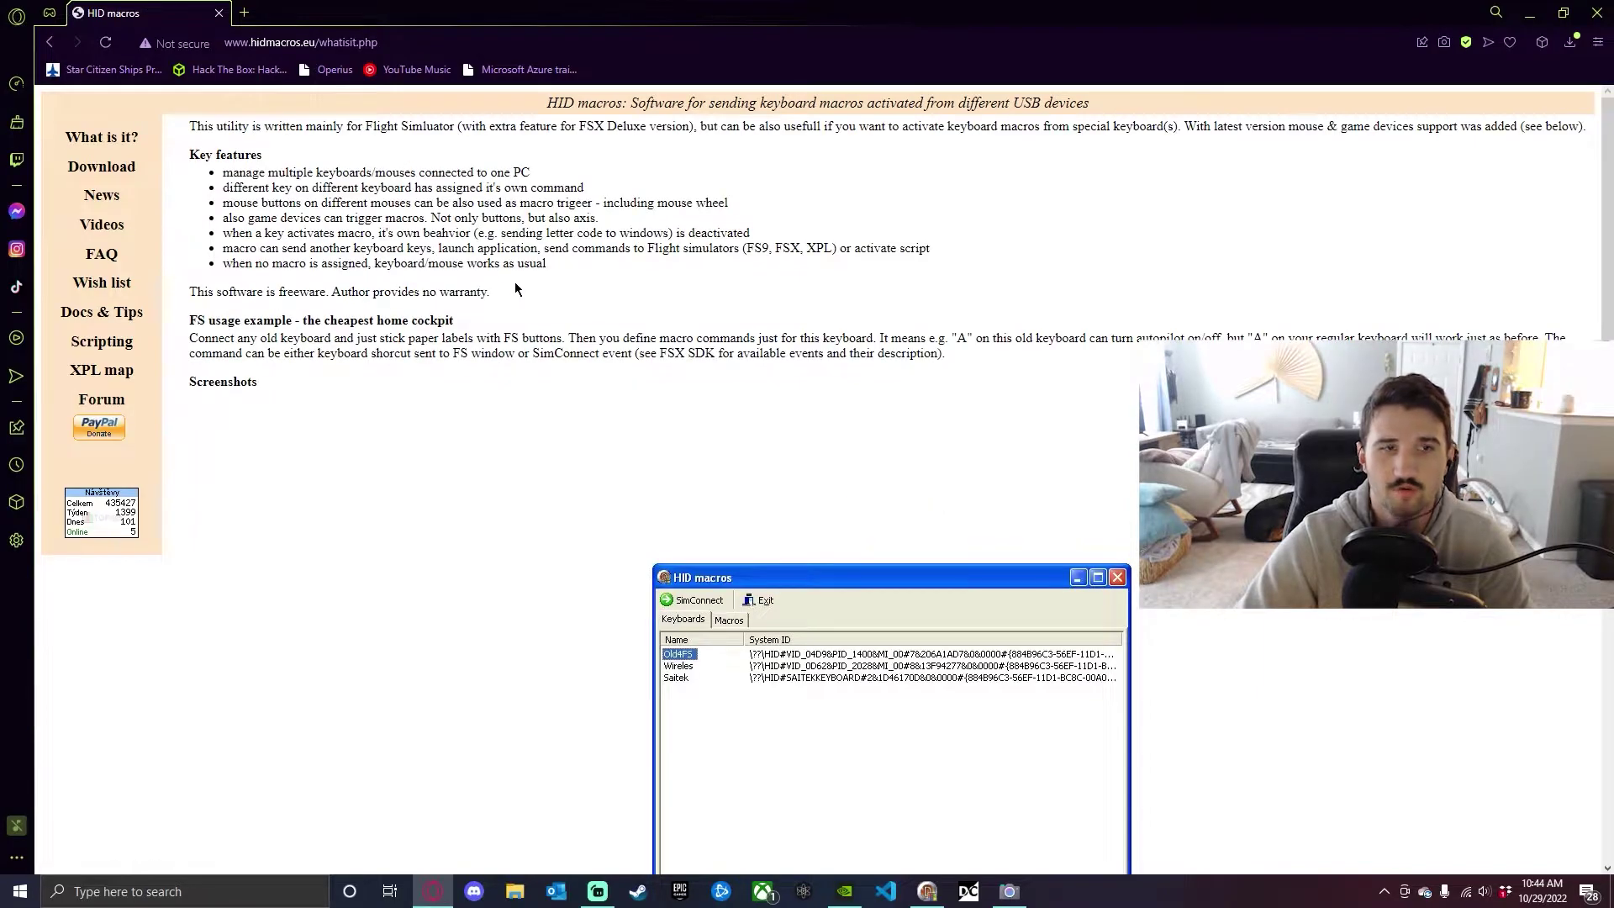
click(101, 165)
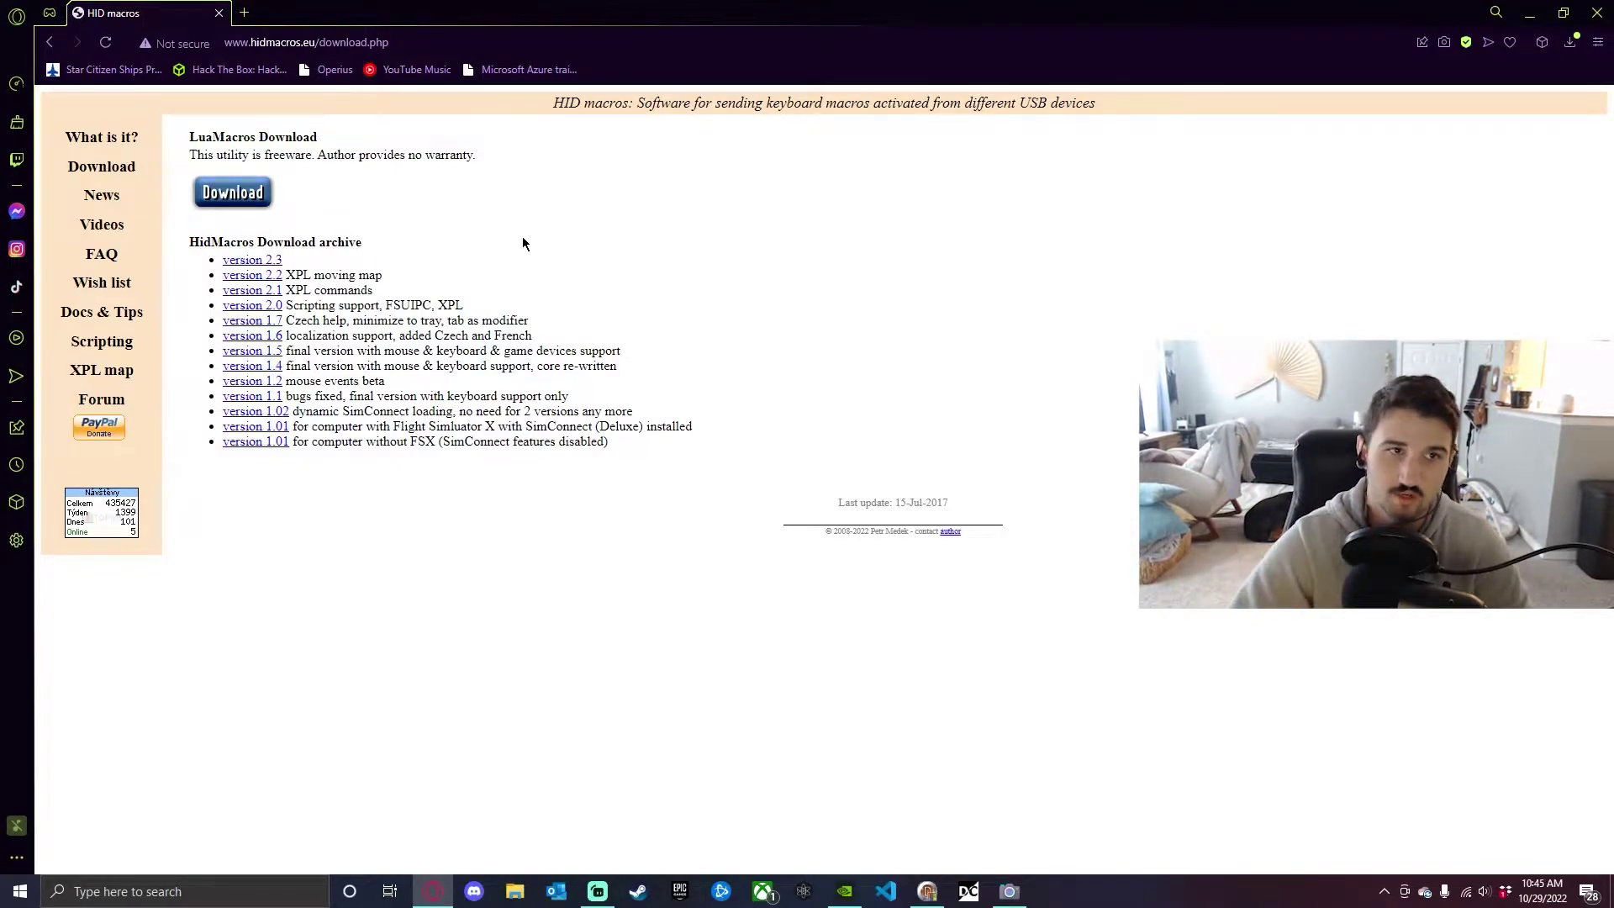
drag(188, 138, 343, 147)
click(343, 210)
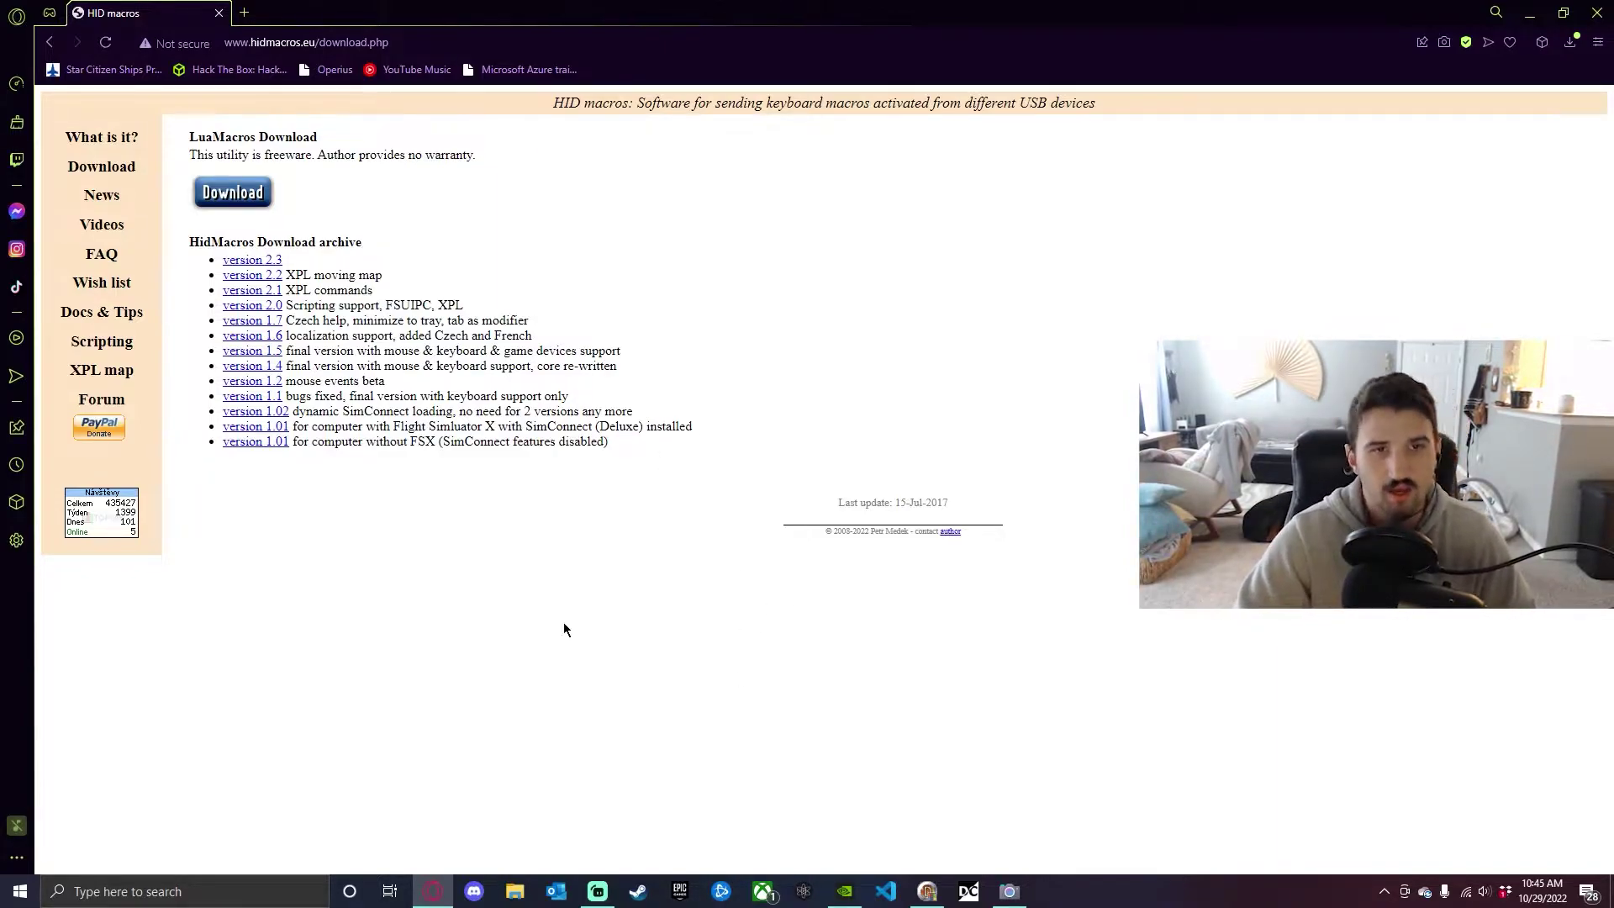
Minimize Opera GX and bring the HID macros window into focus.
click(1530, 12)
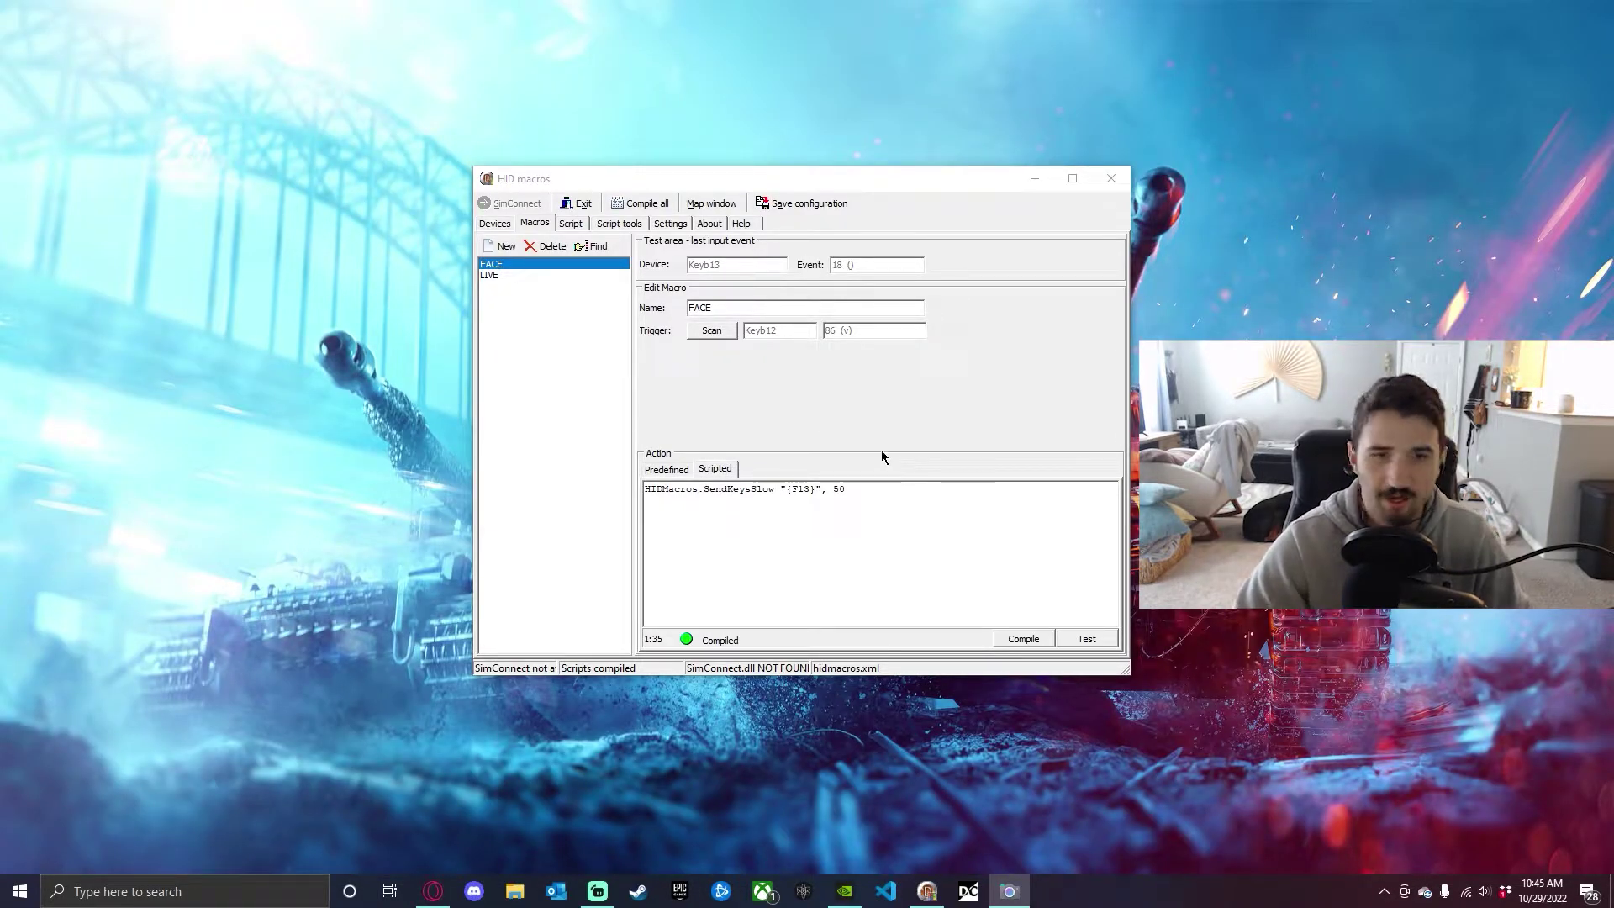
click(824, 430)
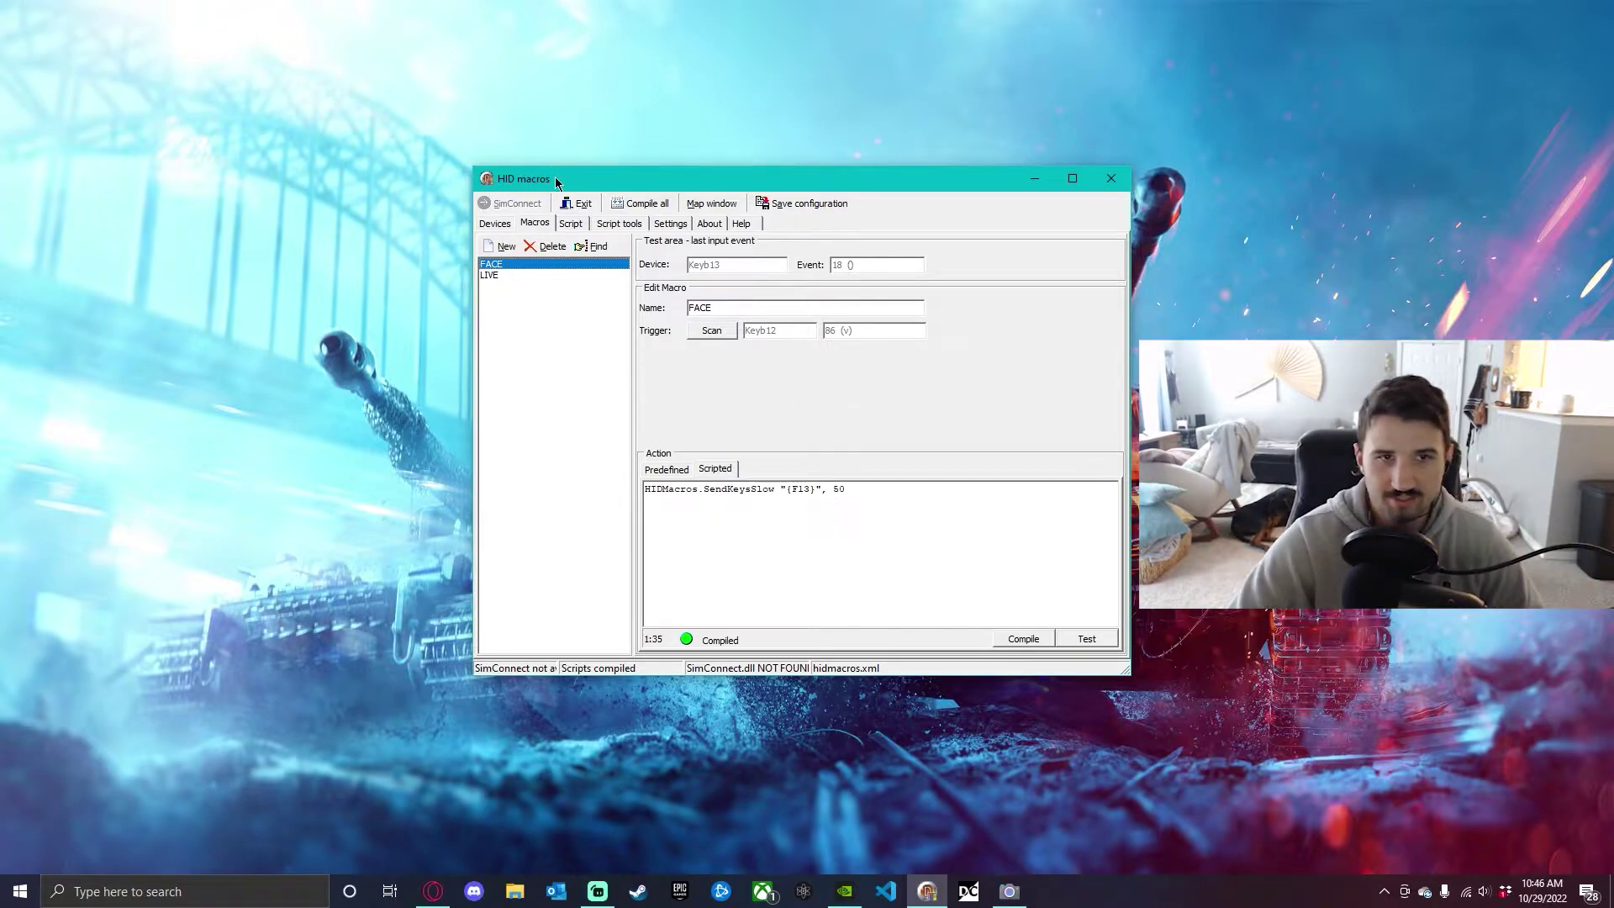
drag(558, 184, 552, 184)
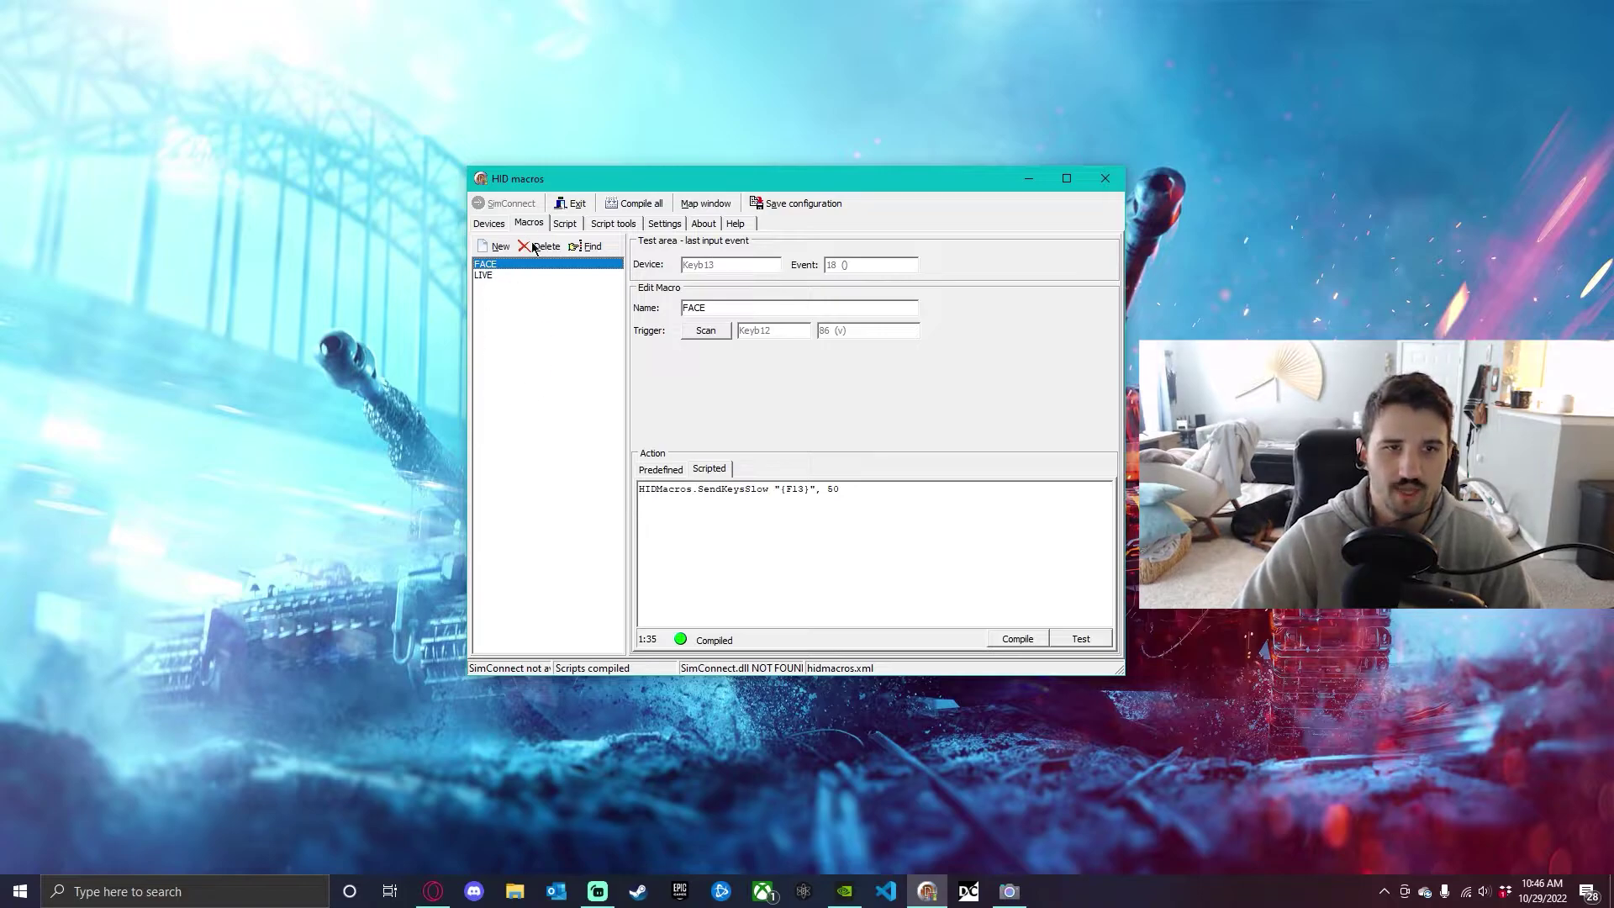
Review the LIVE and FACE macros, checking FACE's scripted F13 SendKeysSlow line.
click(509, 276)
click(502, 265)
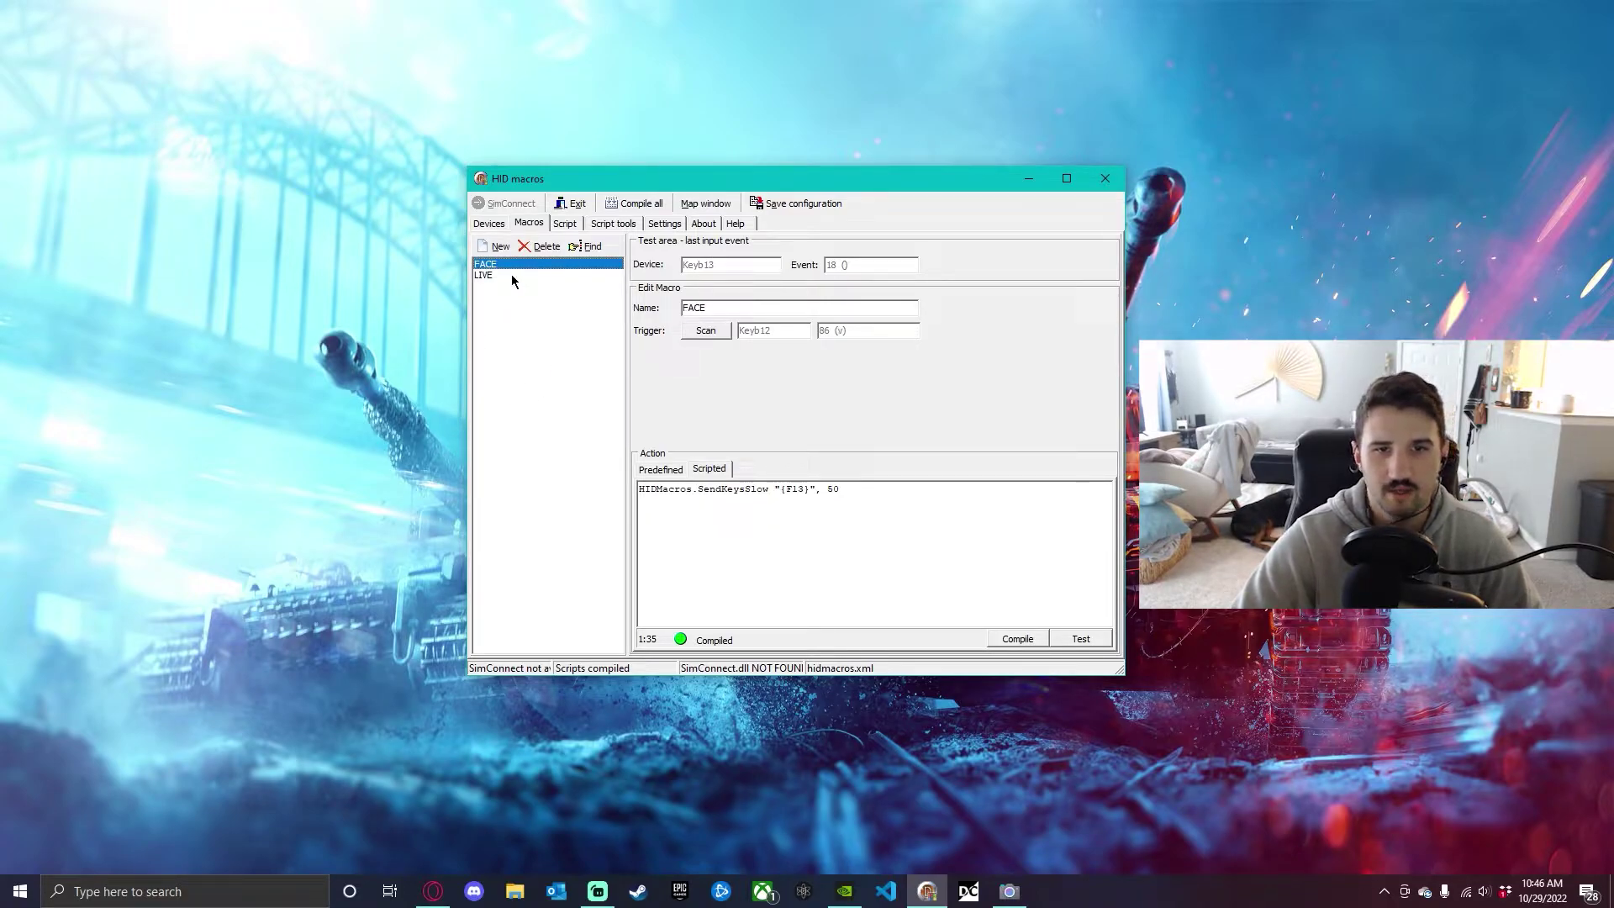
drag(839, 488, 623, 486)
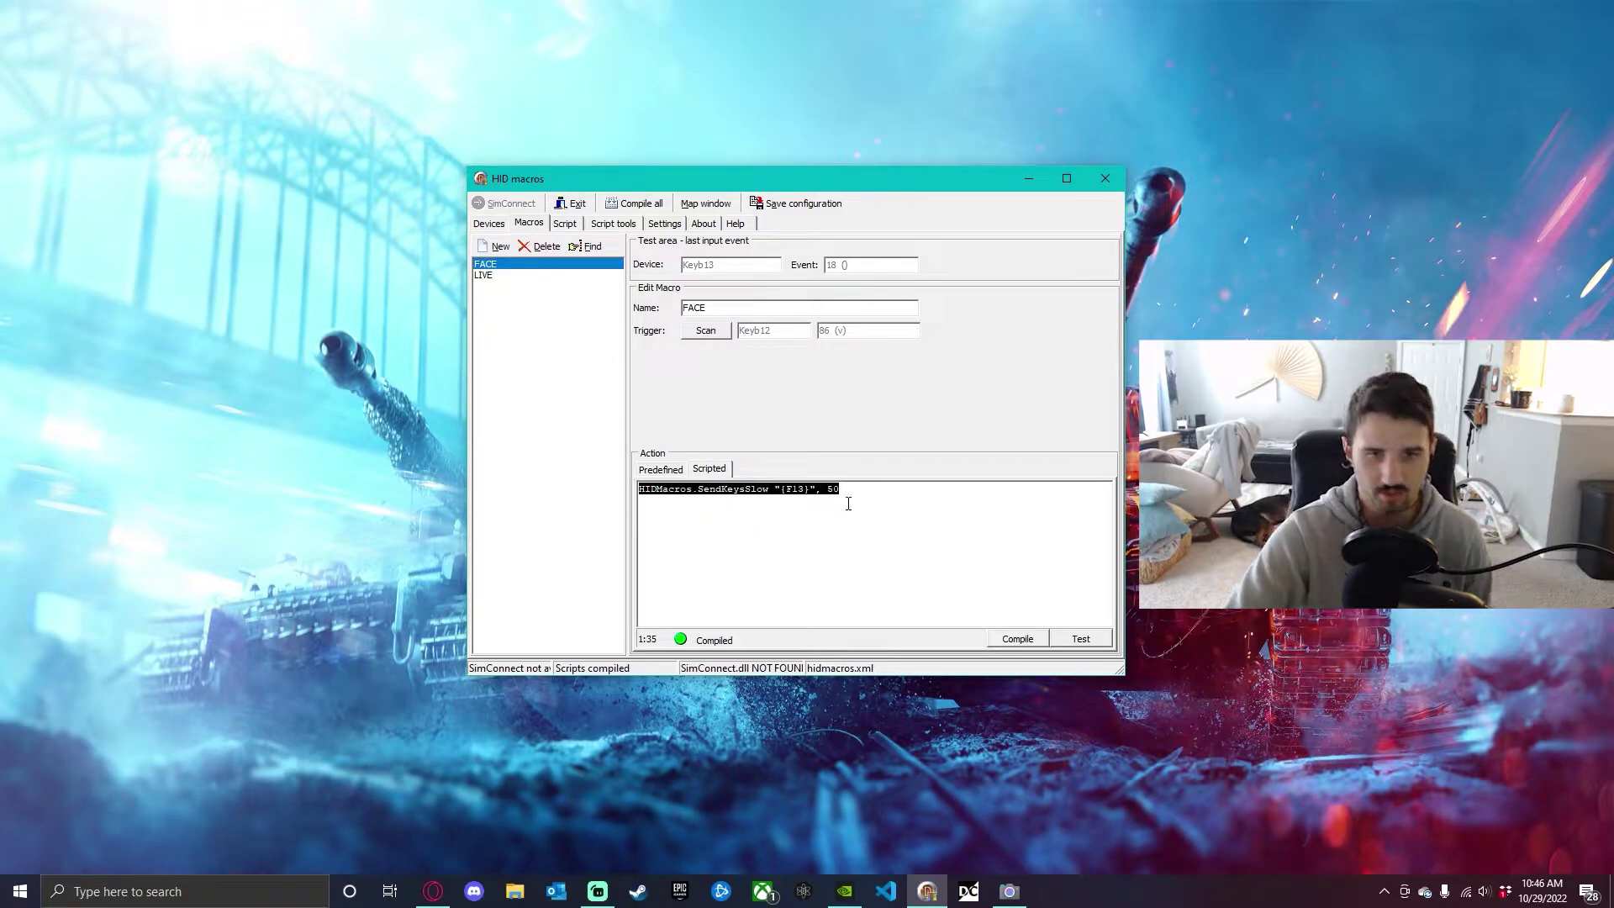
click(661, 471)
click(716, 473)
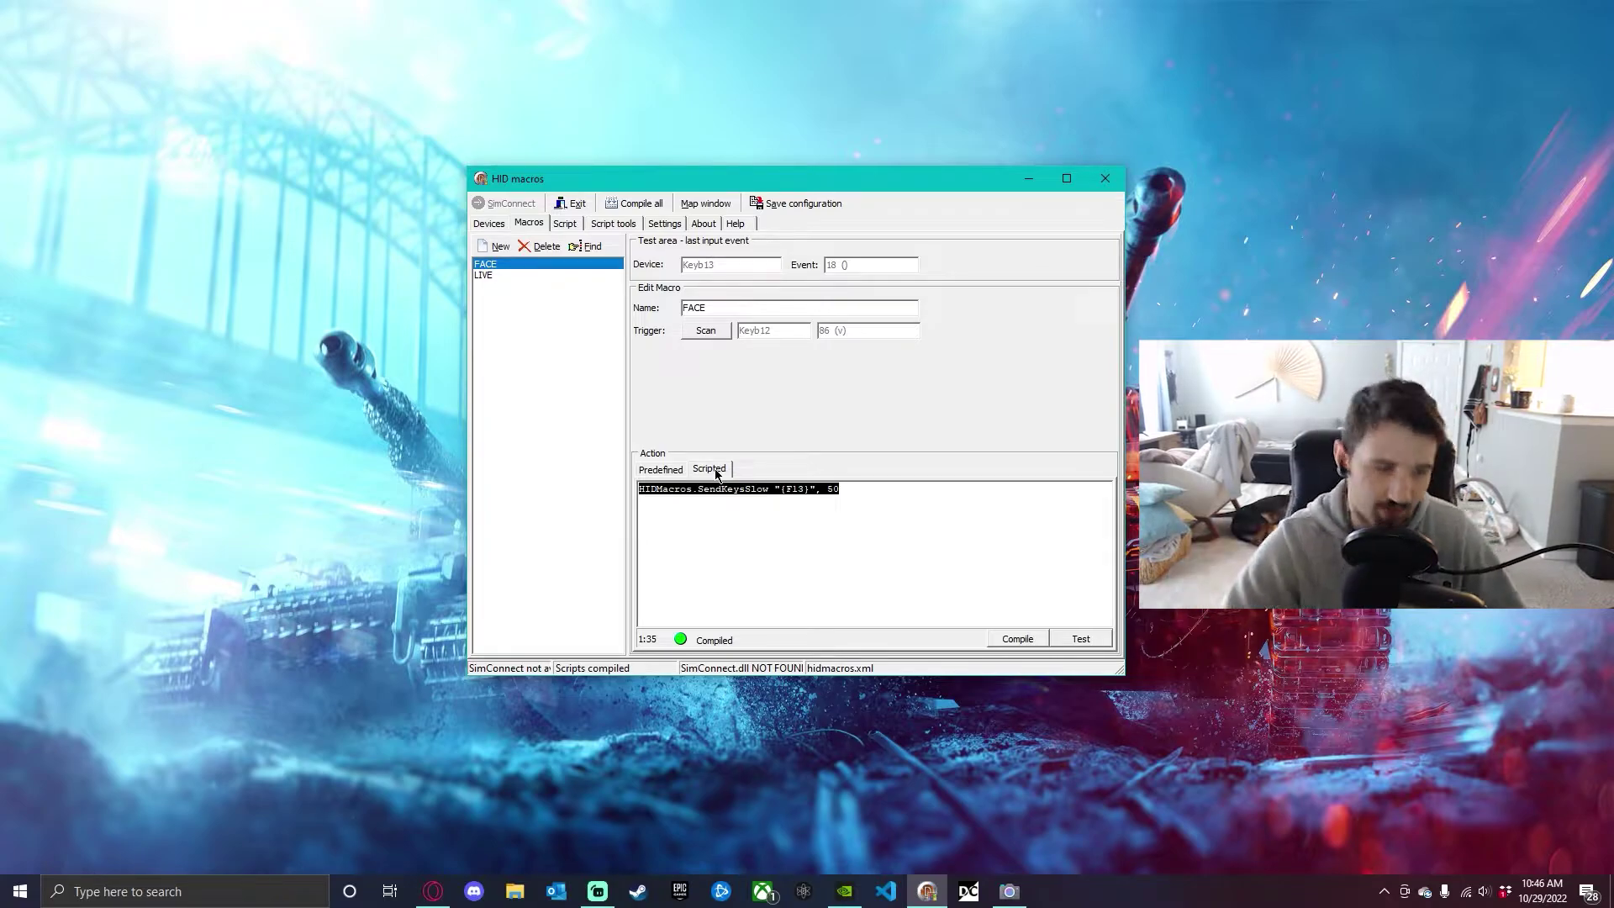
click(521, 304)
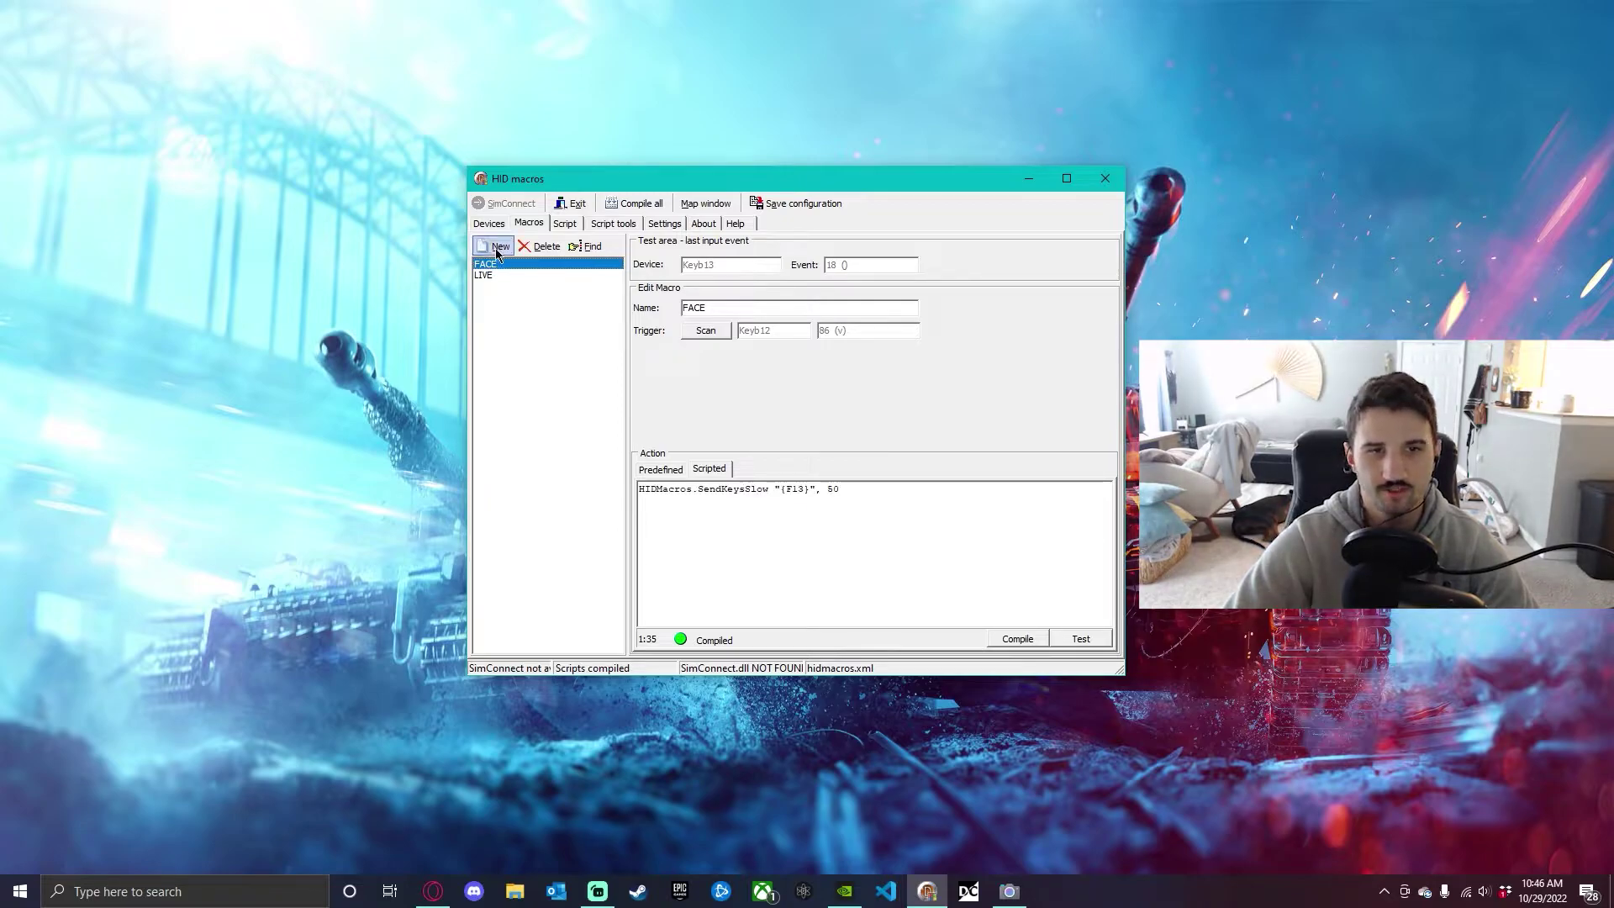
Add a macro named 'Test' triggered by the e key (69) on Keyb12.
click(496, 247)
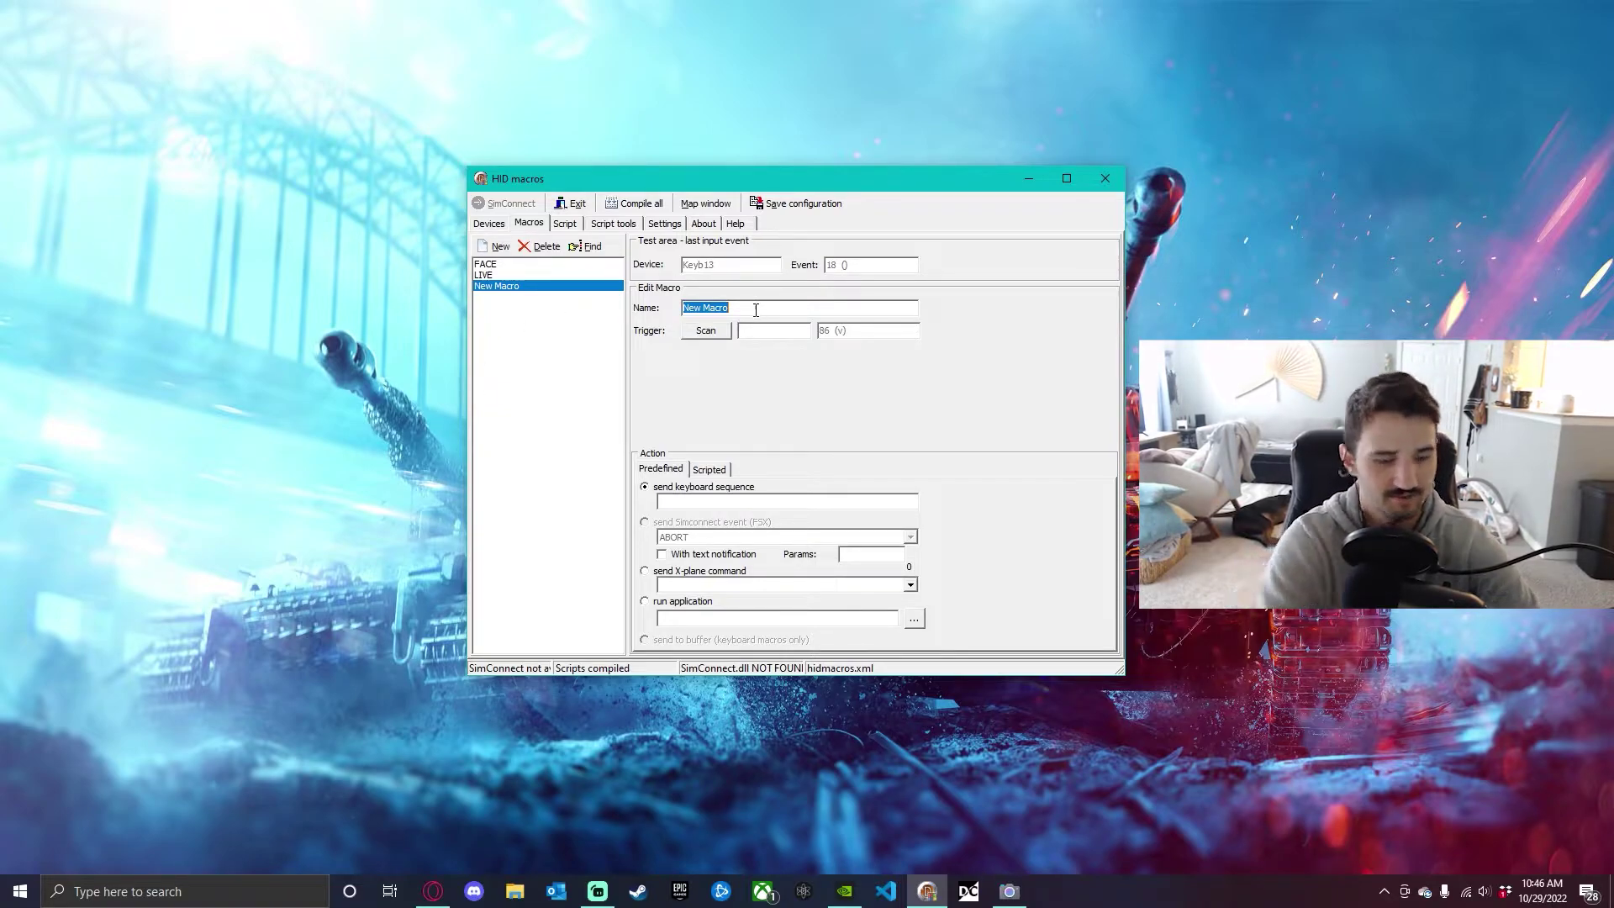
text(Test)
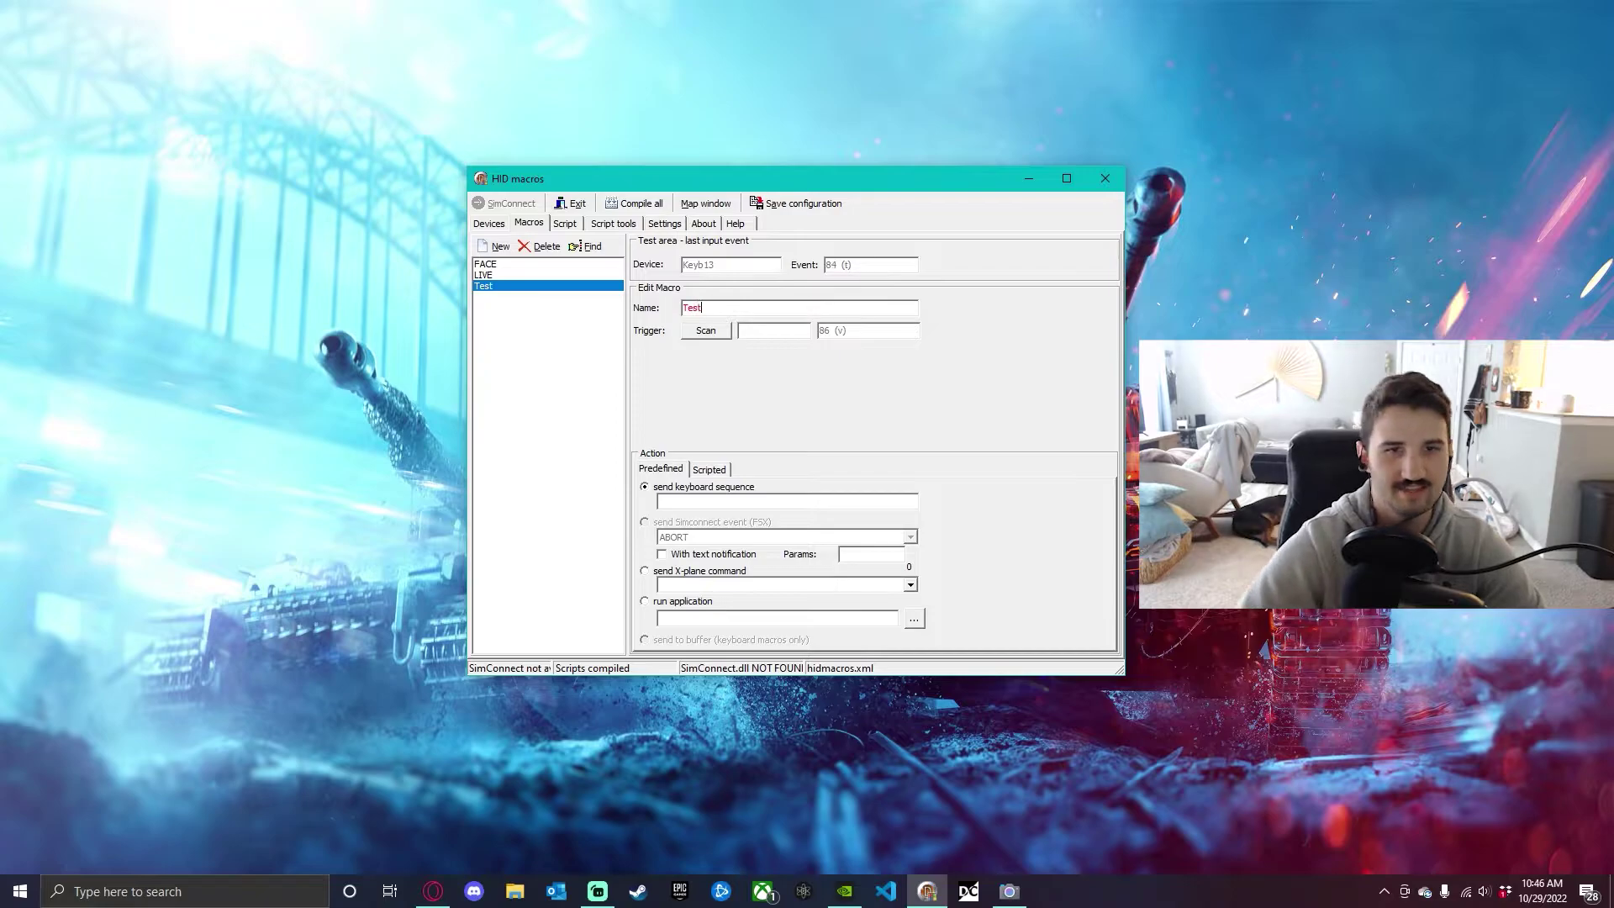
click(706, 331)
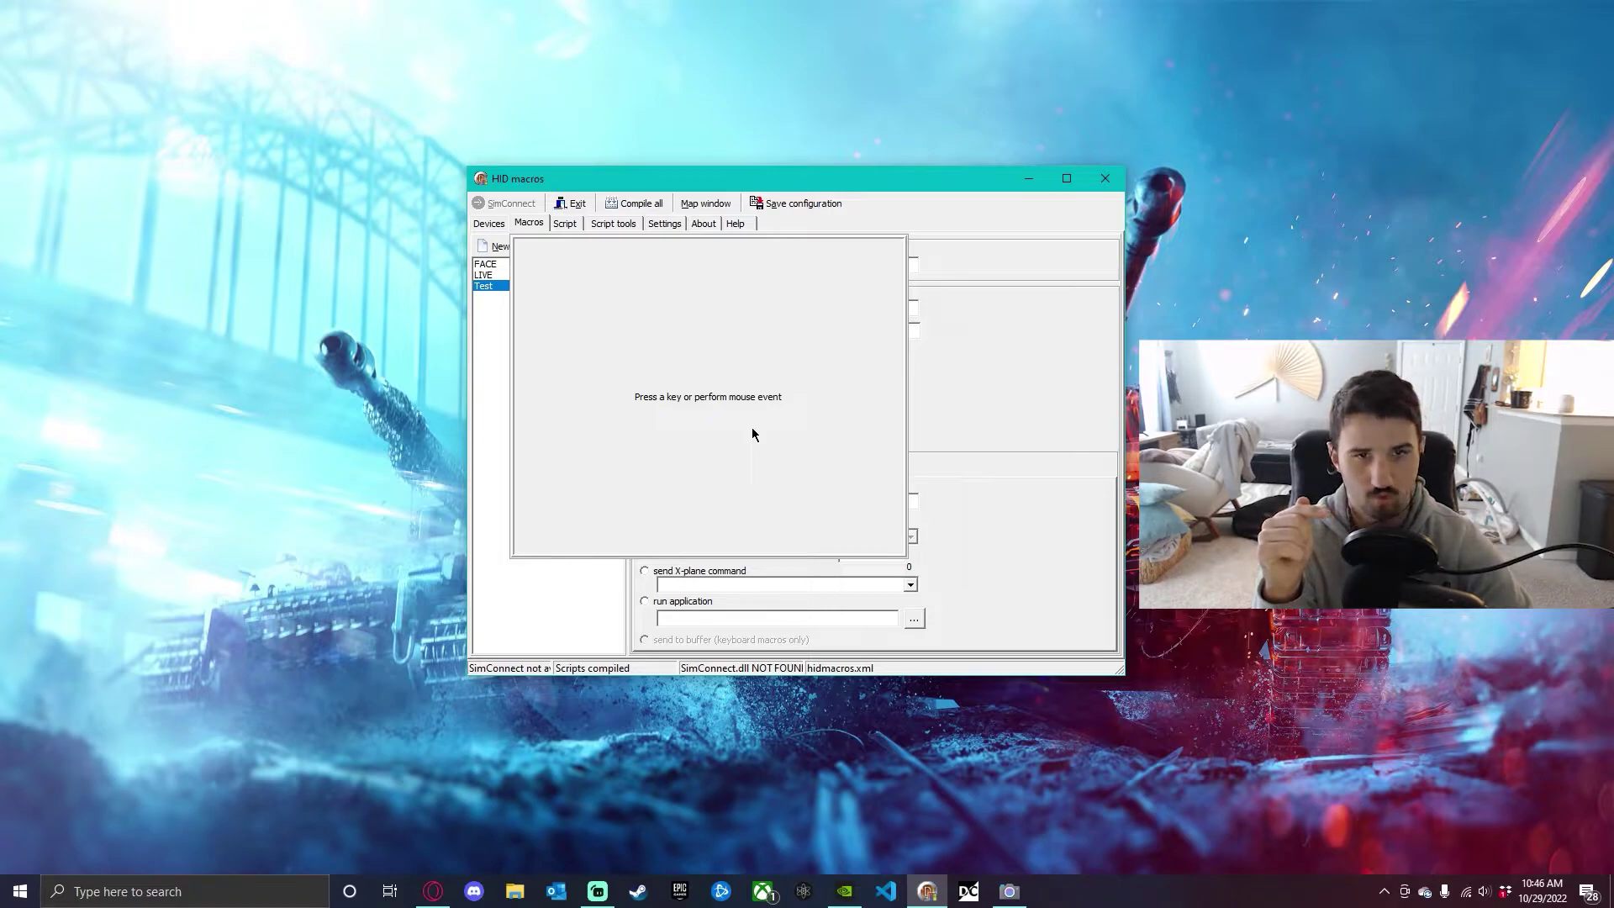
key(e)
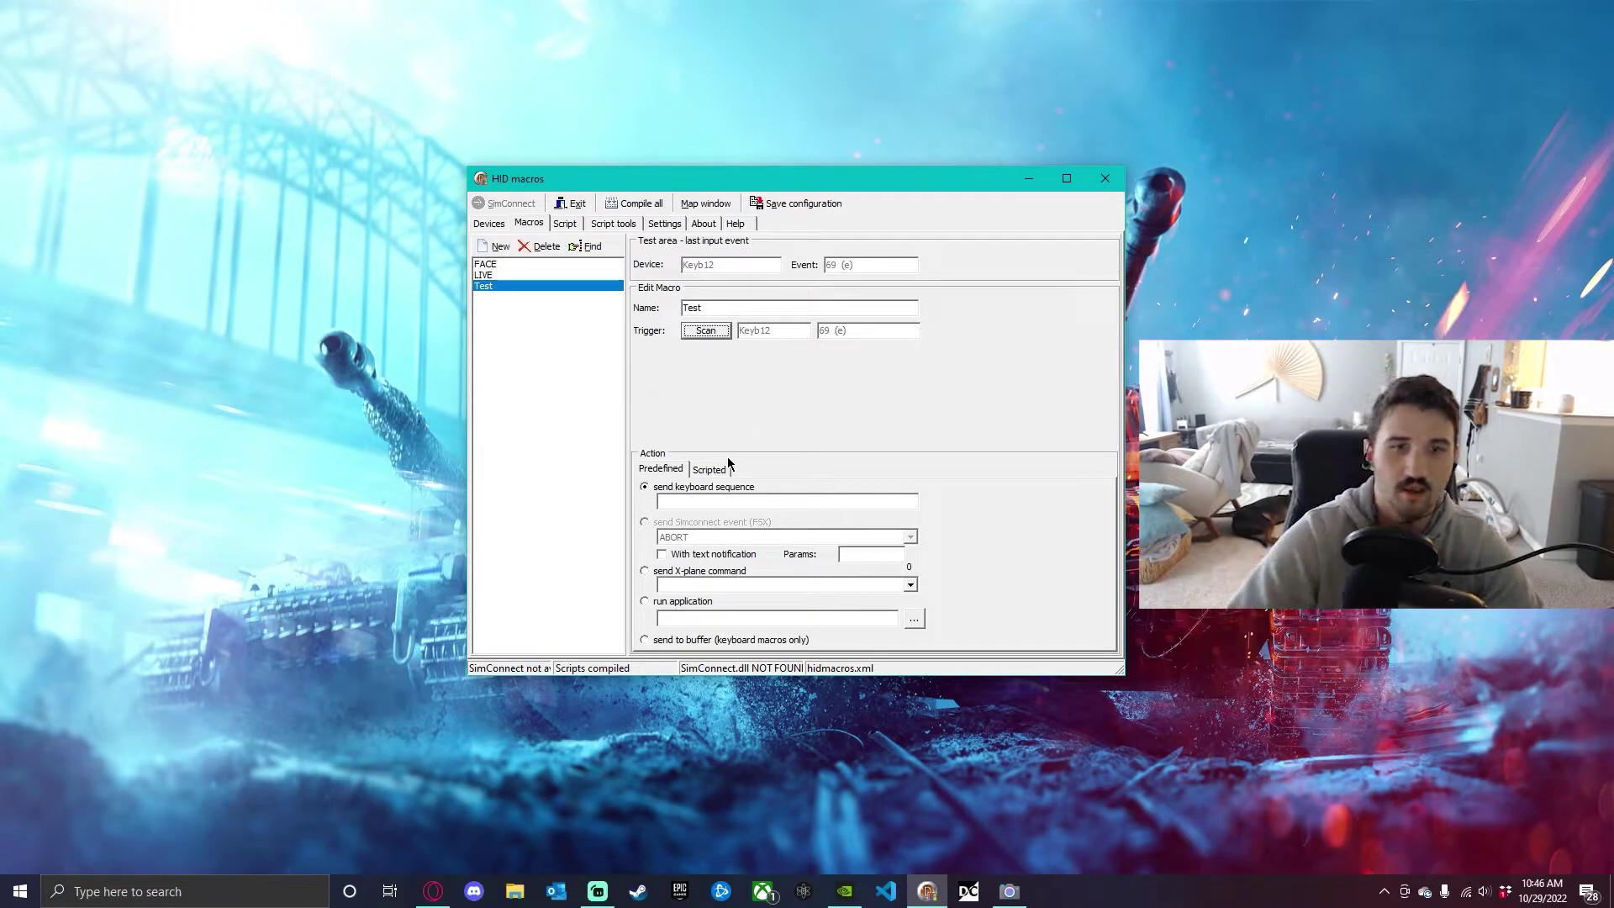
Copy the LIVE macro's script line into the Test macro's scripted action.
click(707, 473)
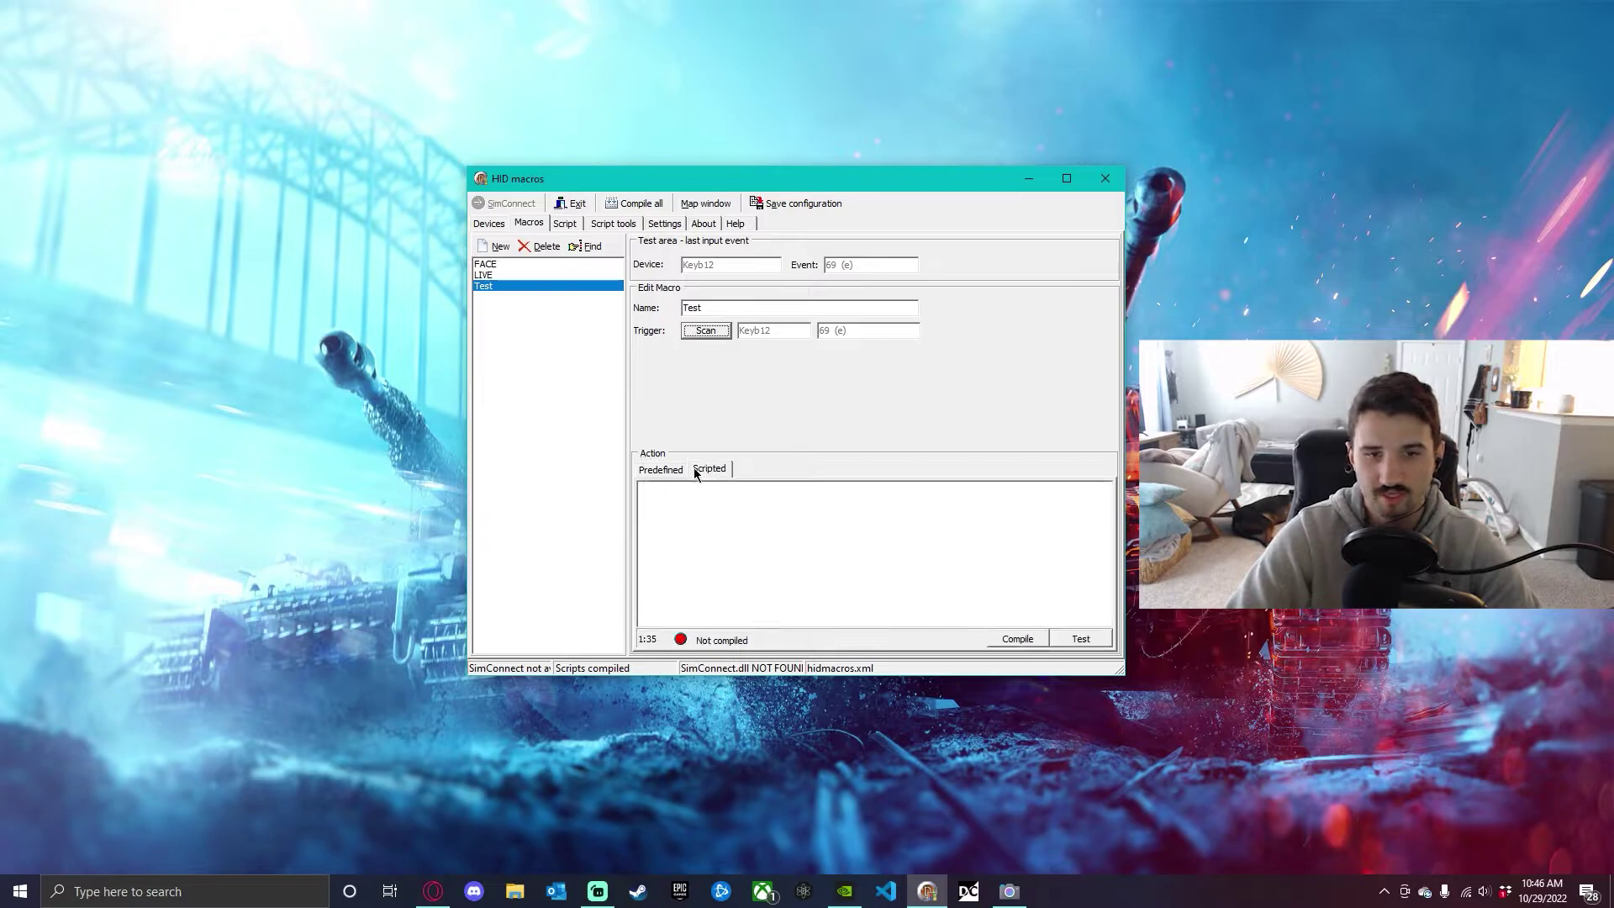
click(483, 275)
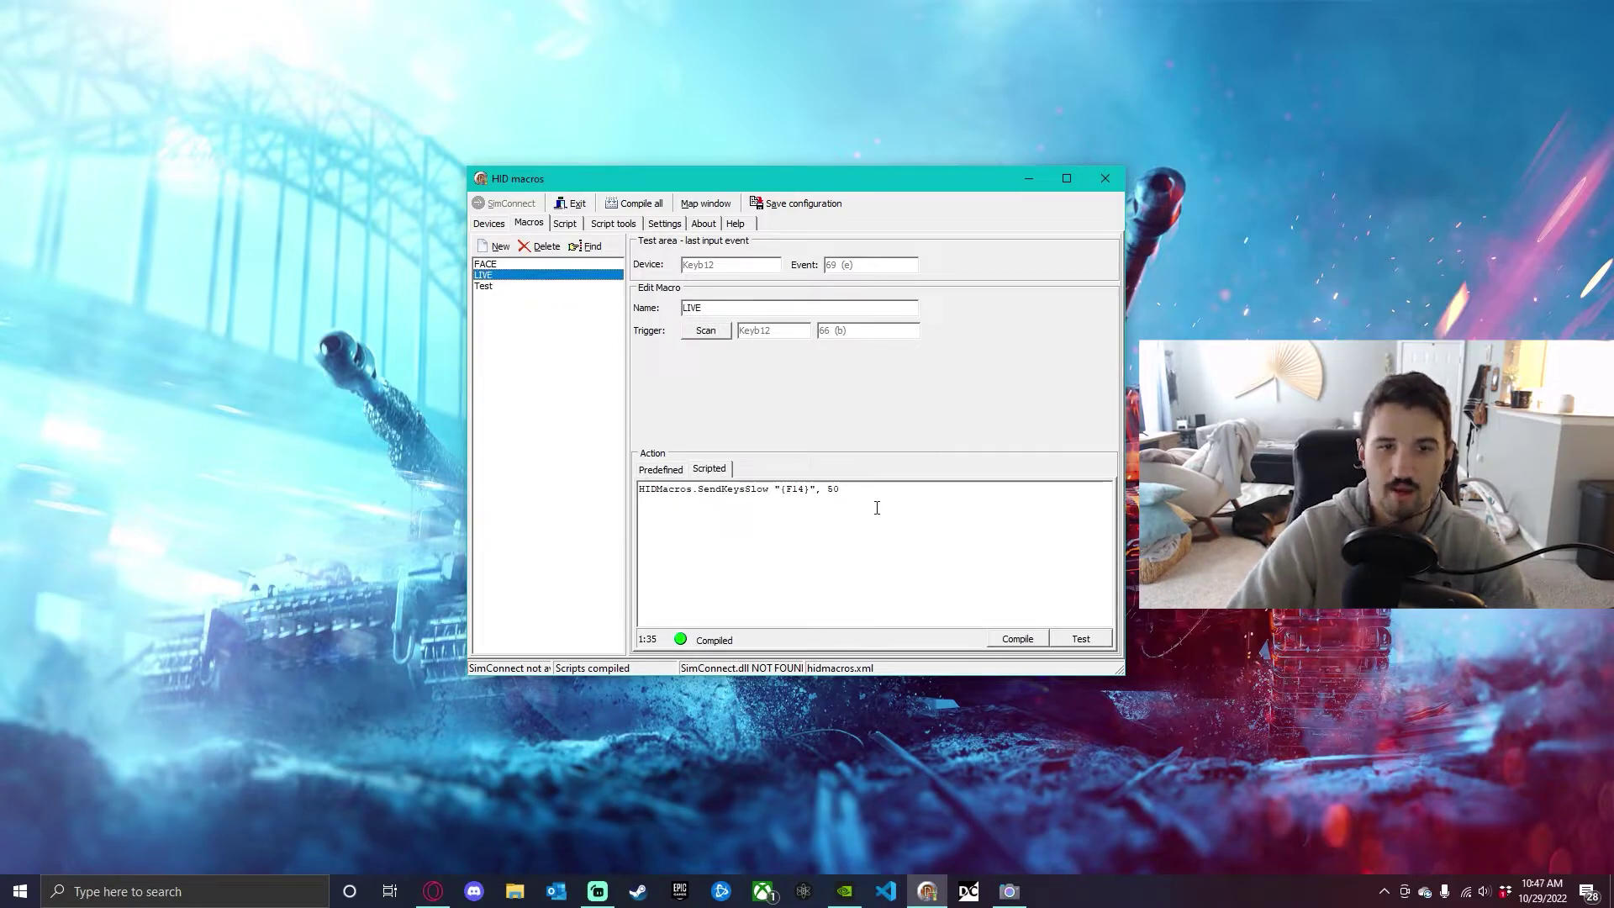
drag(877, 507, 632, 496)
key(ctrl+c)
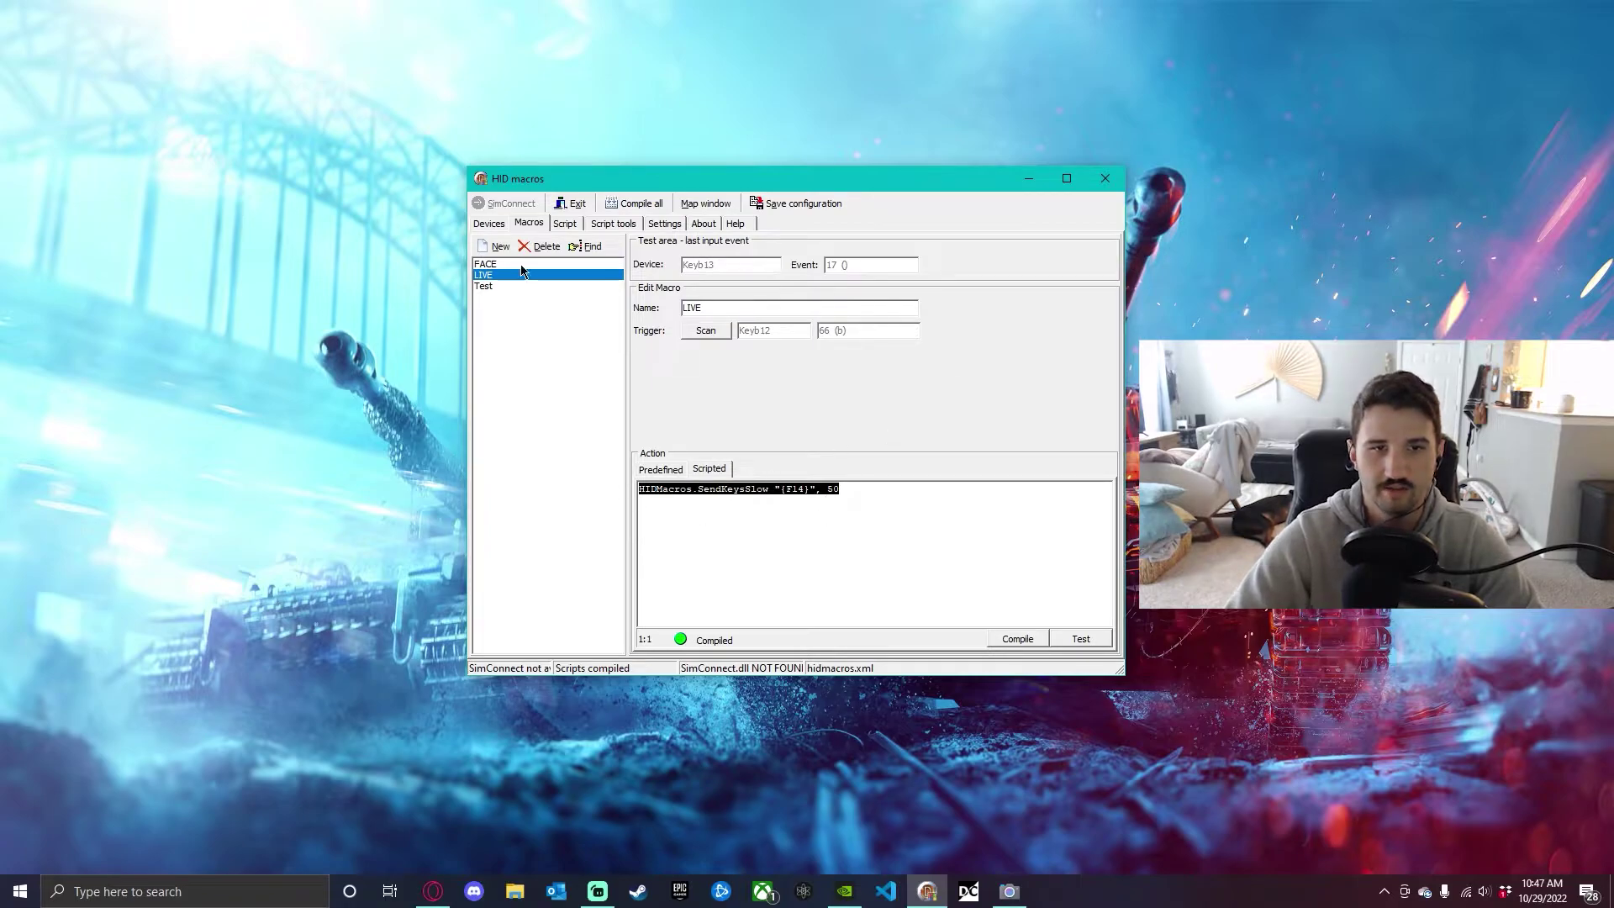
click(497, 287)
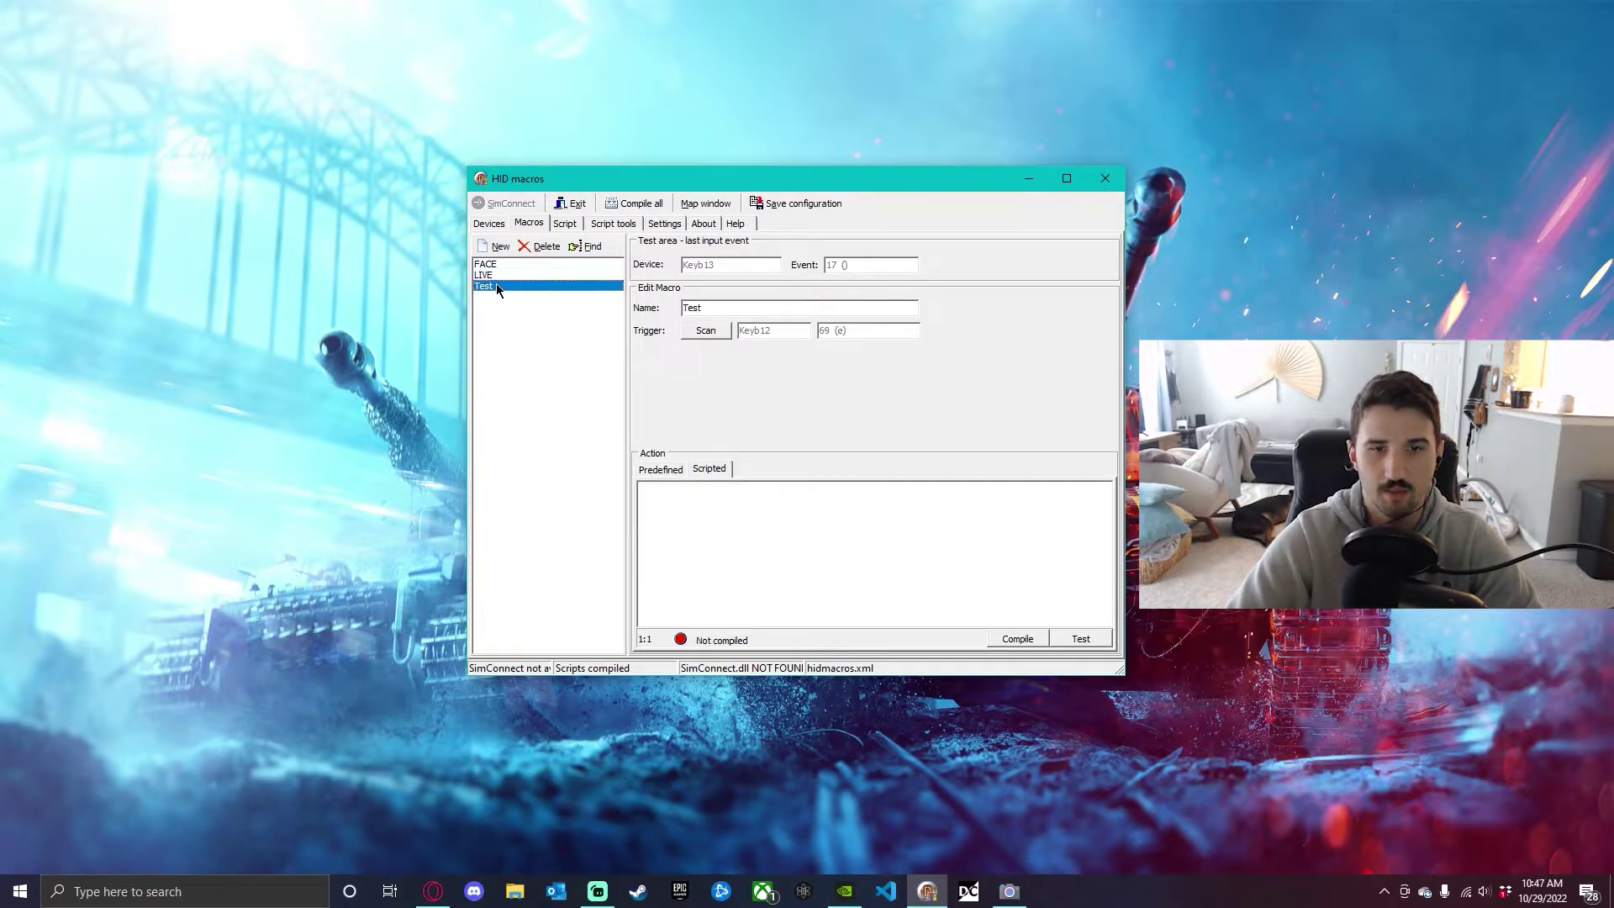
click(711, 503)
key(ctrl+v)
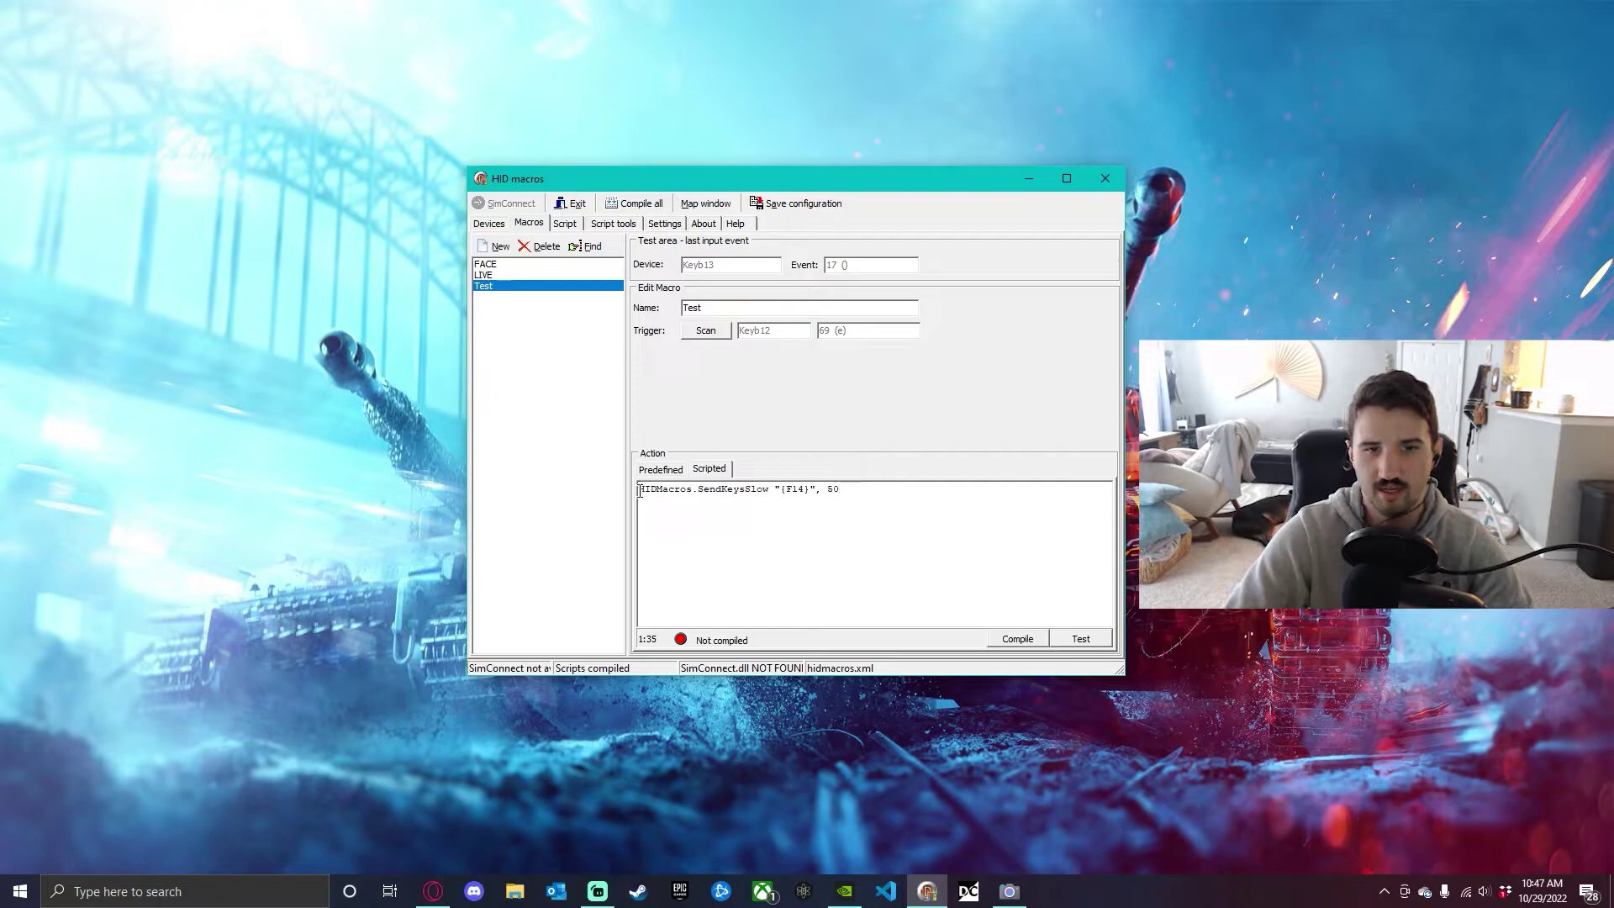
Change the pasted script's key from F14 to F15, comparing against FACE and LIVE.
drag(639, 491, 802, 492)
click(774, 494)
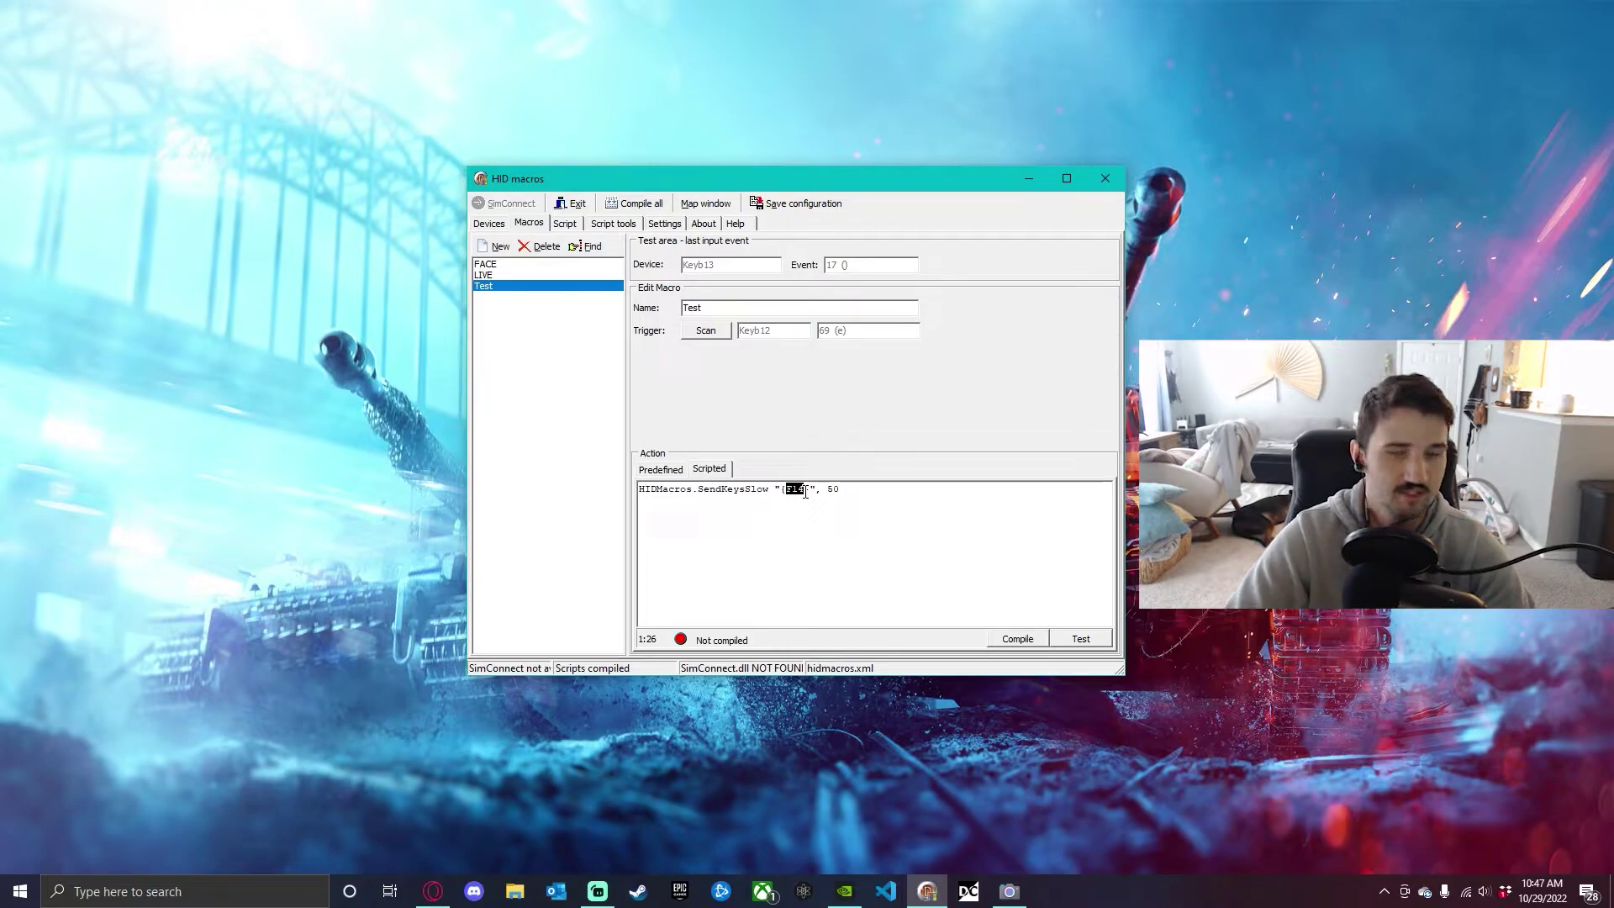
click(806, 490)
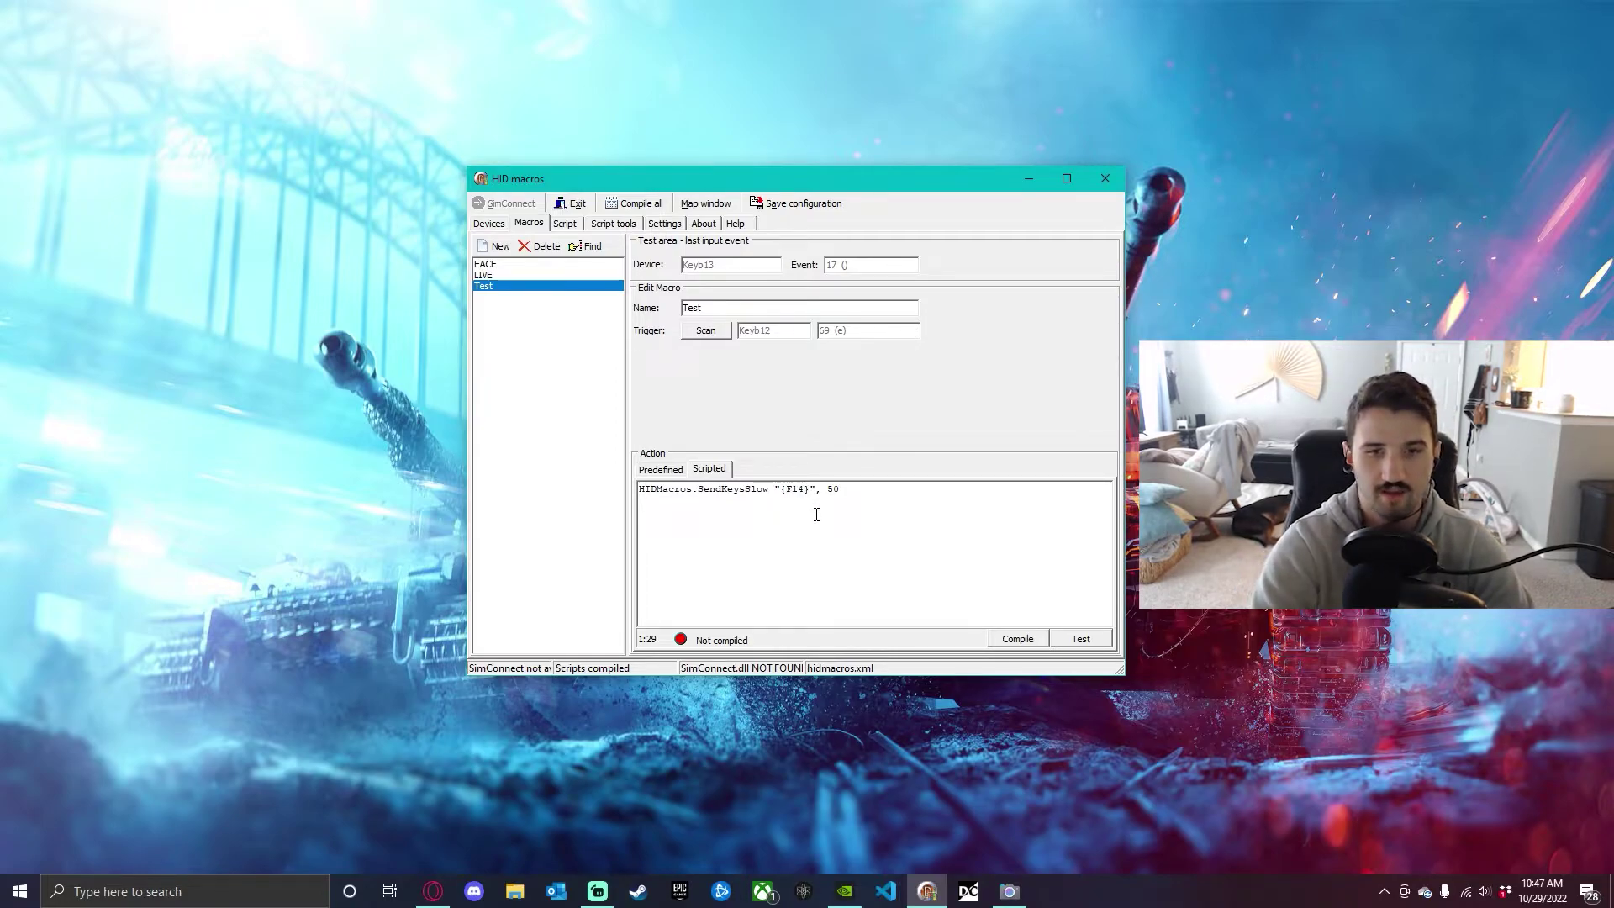
key(BackSpace)
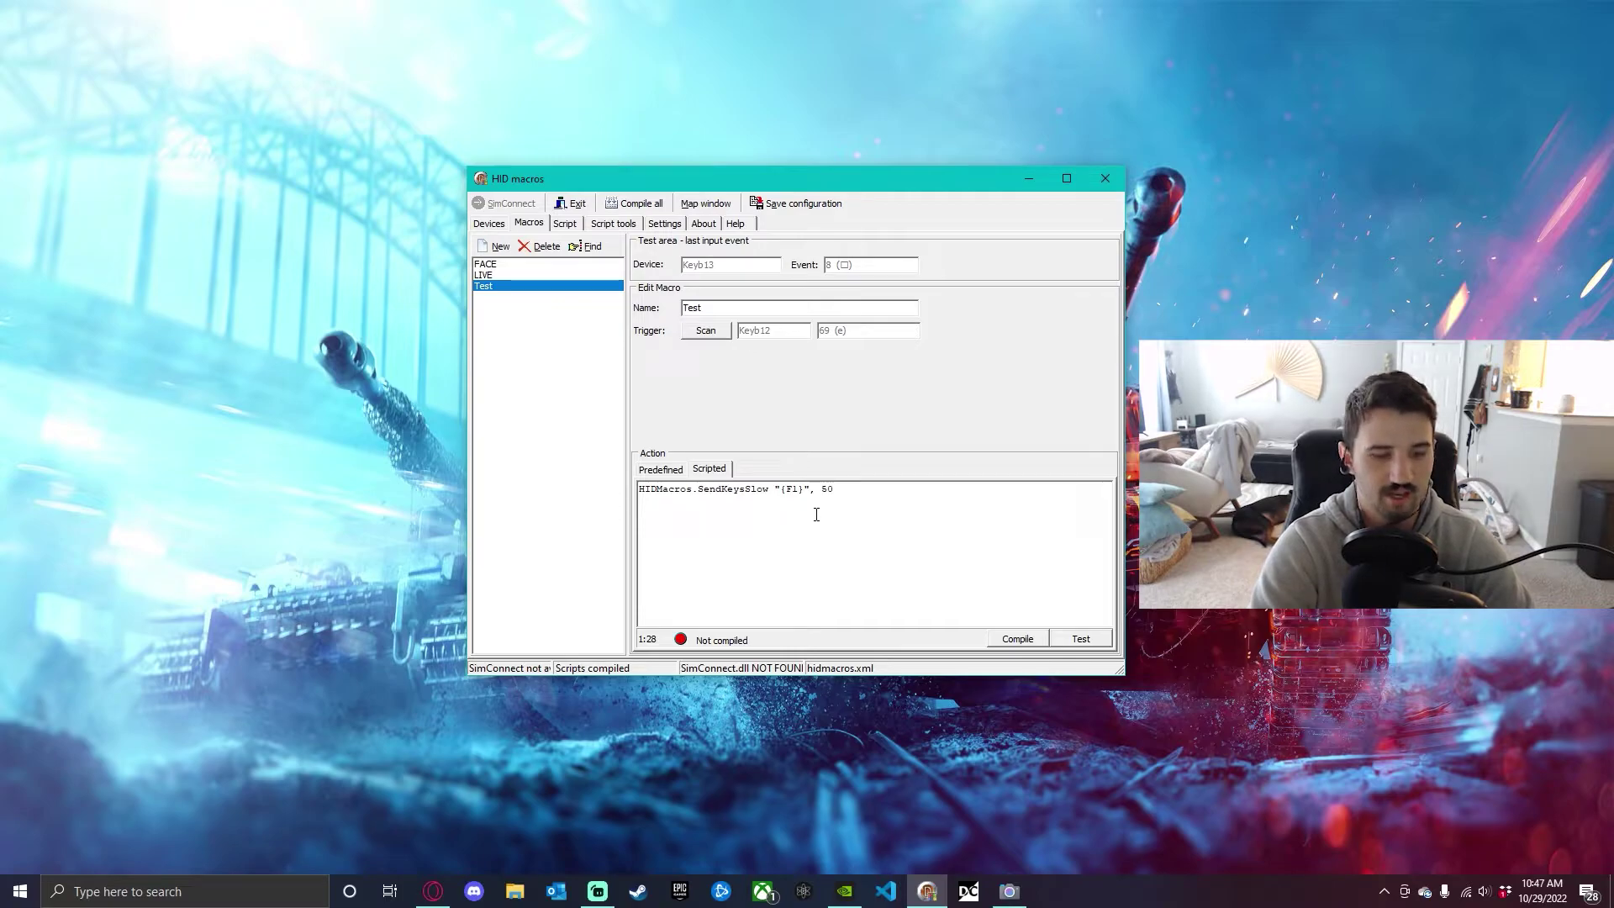
text(5)
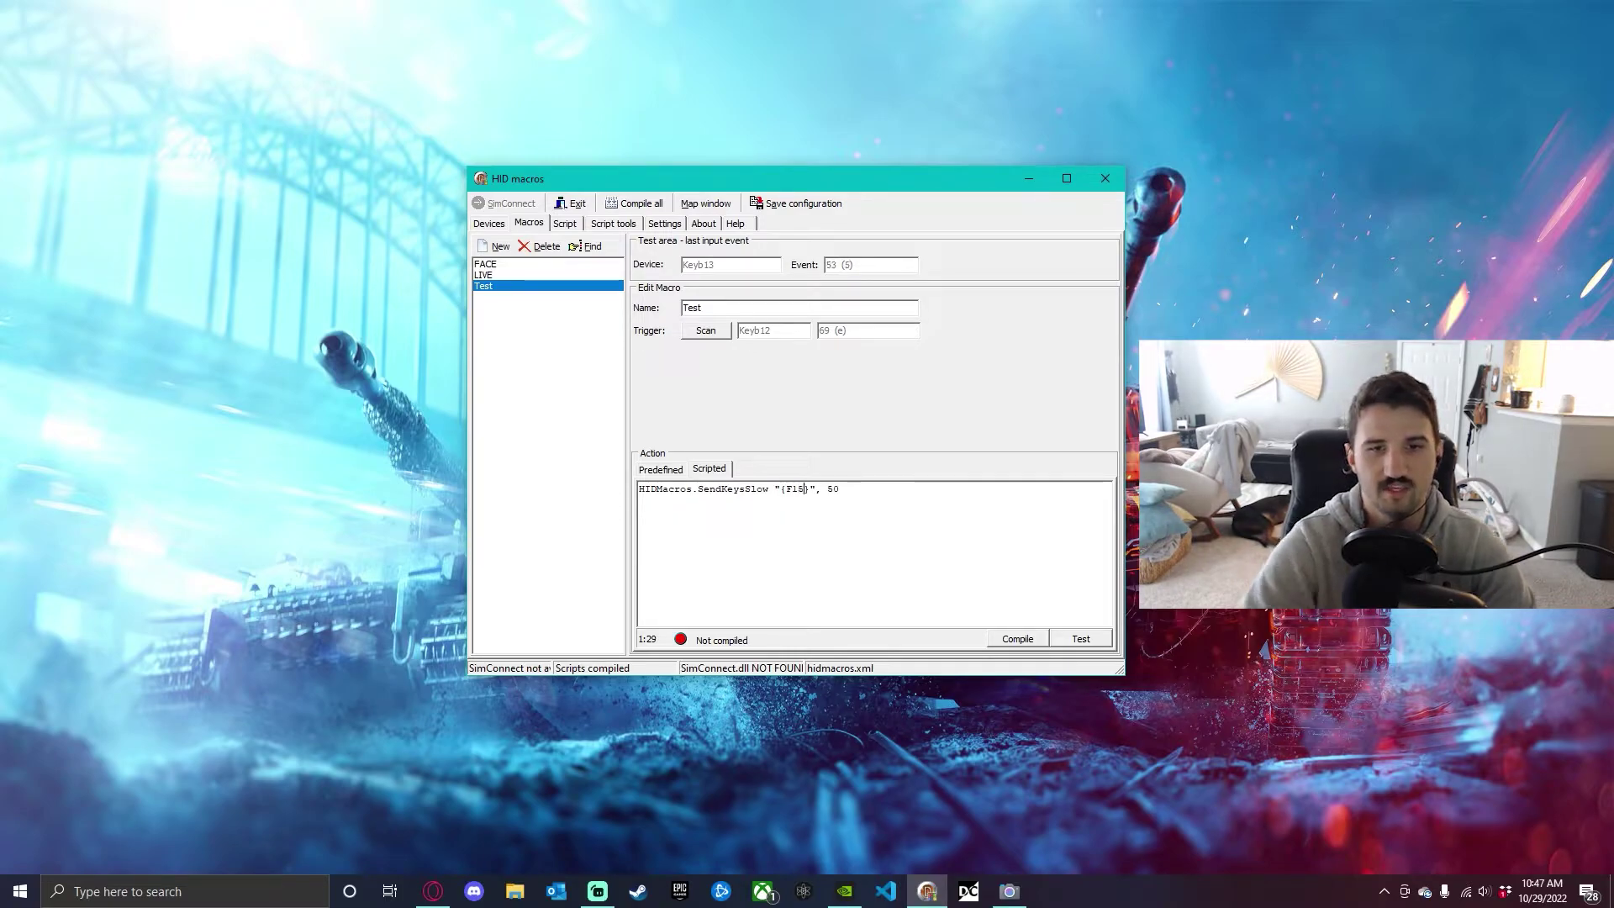
click(521, 265)
click(522, 275)
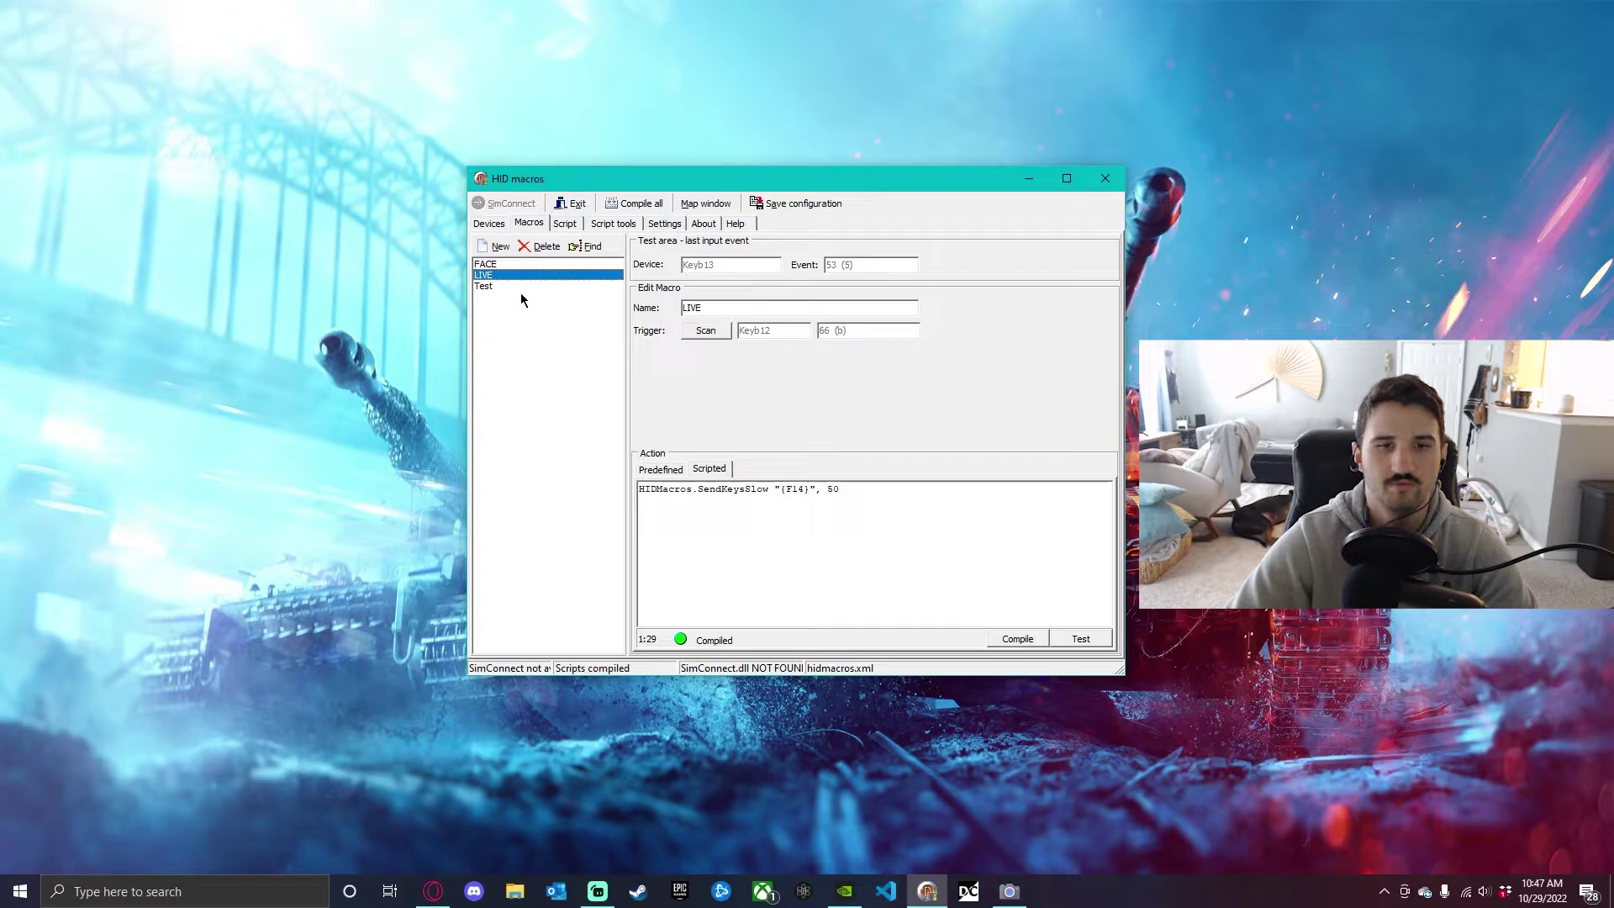
click(523, 287)
click(853, 491)
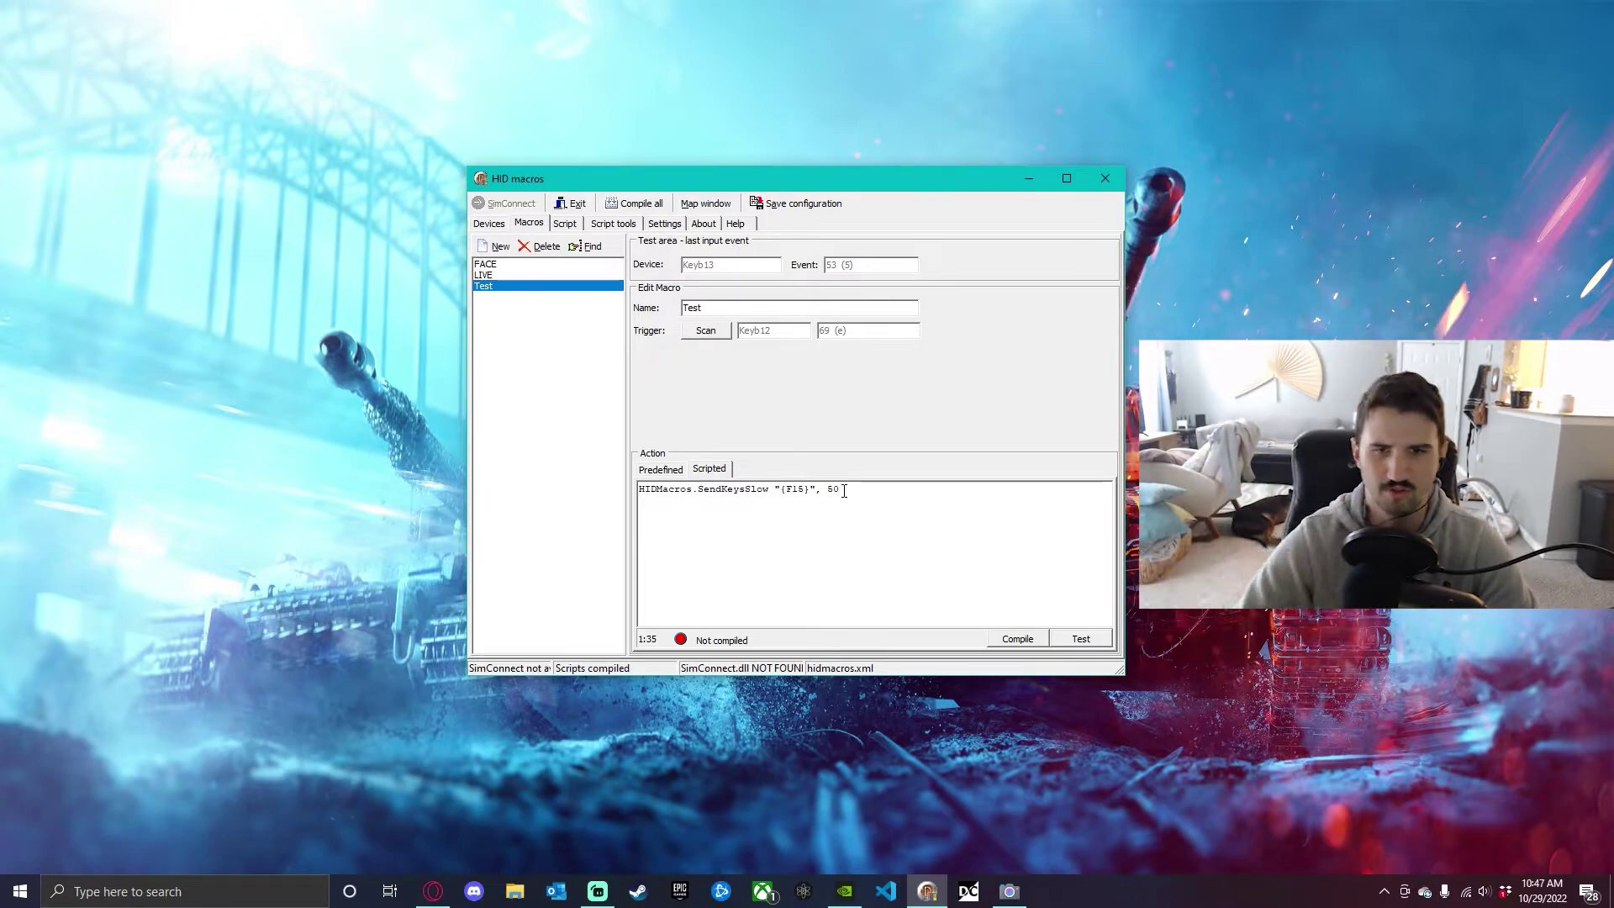
drag(846, 491, 636, 489)
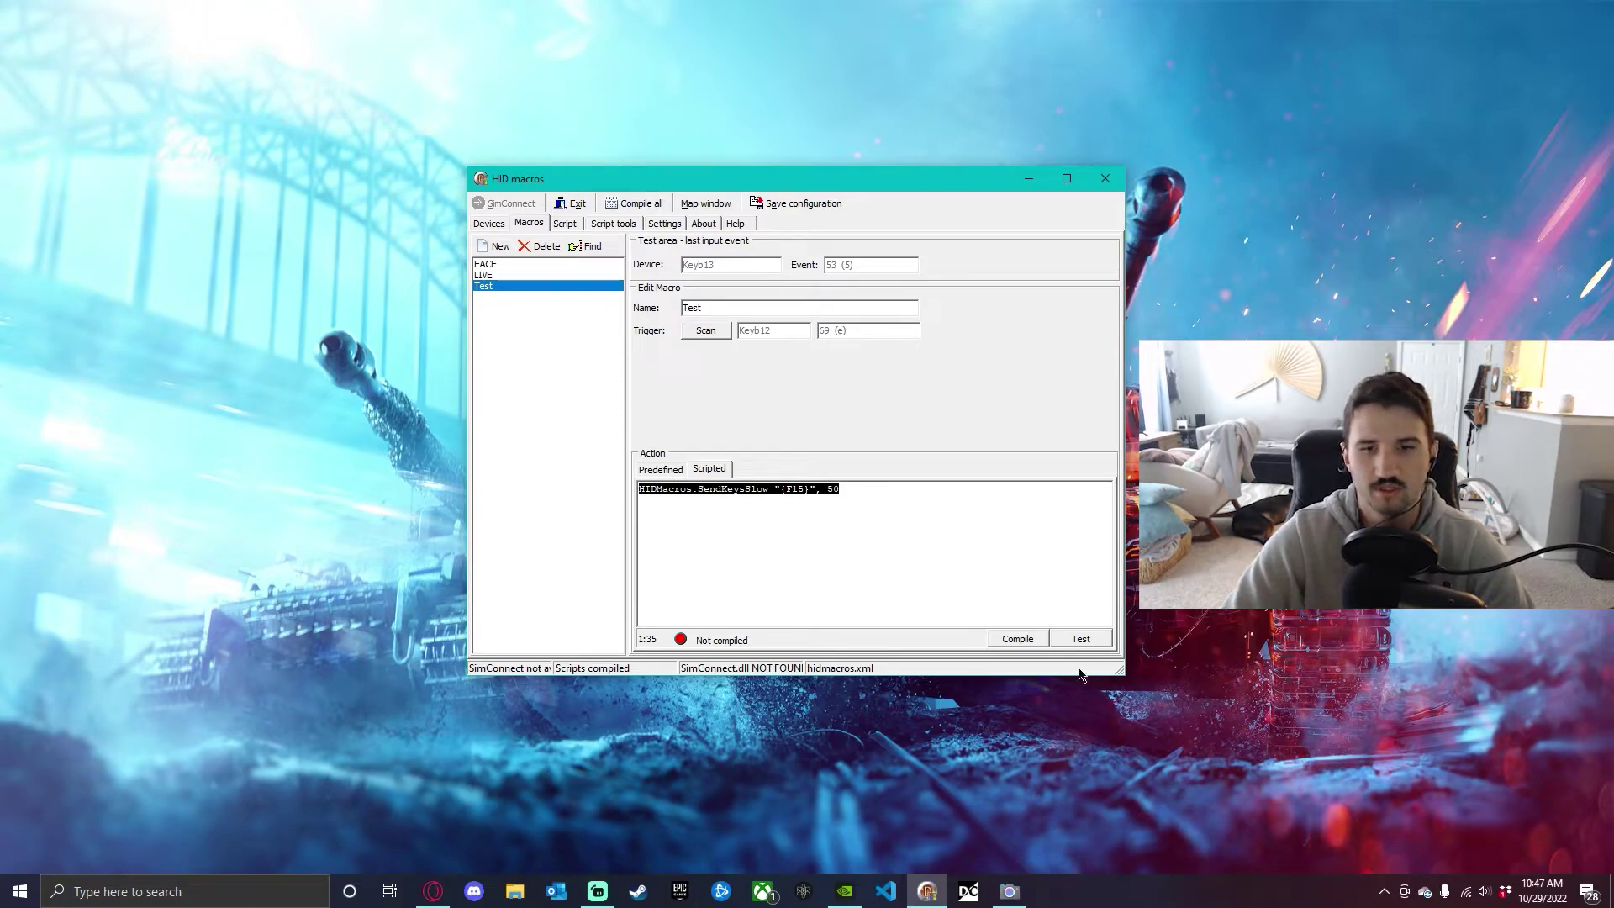
click(853, 504)
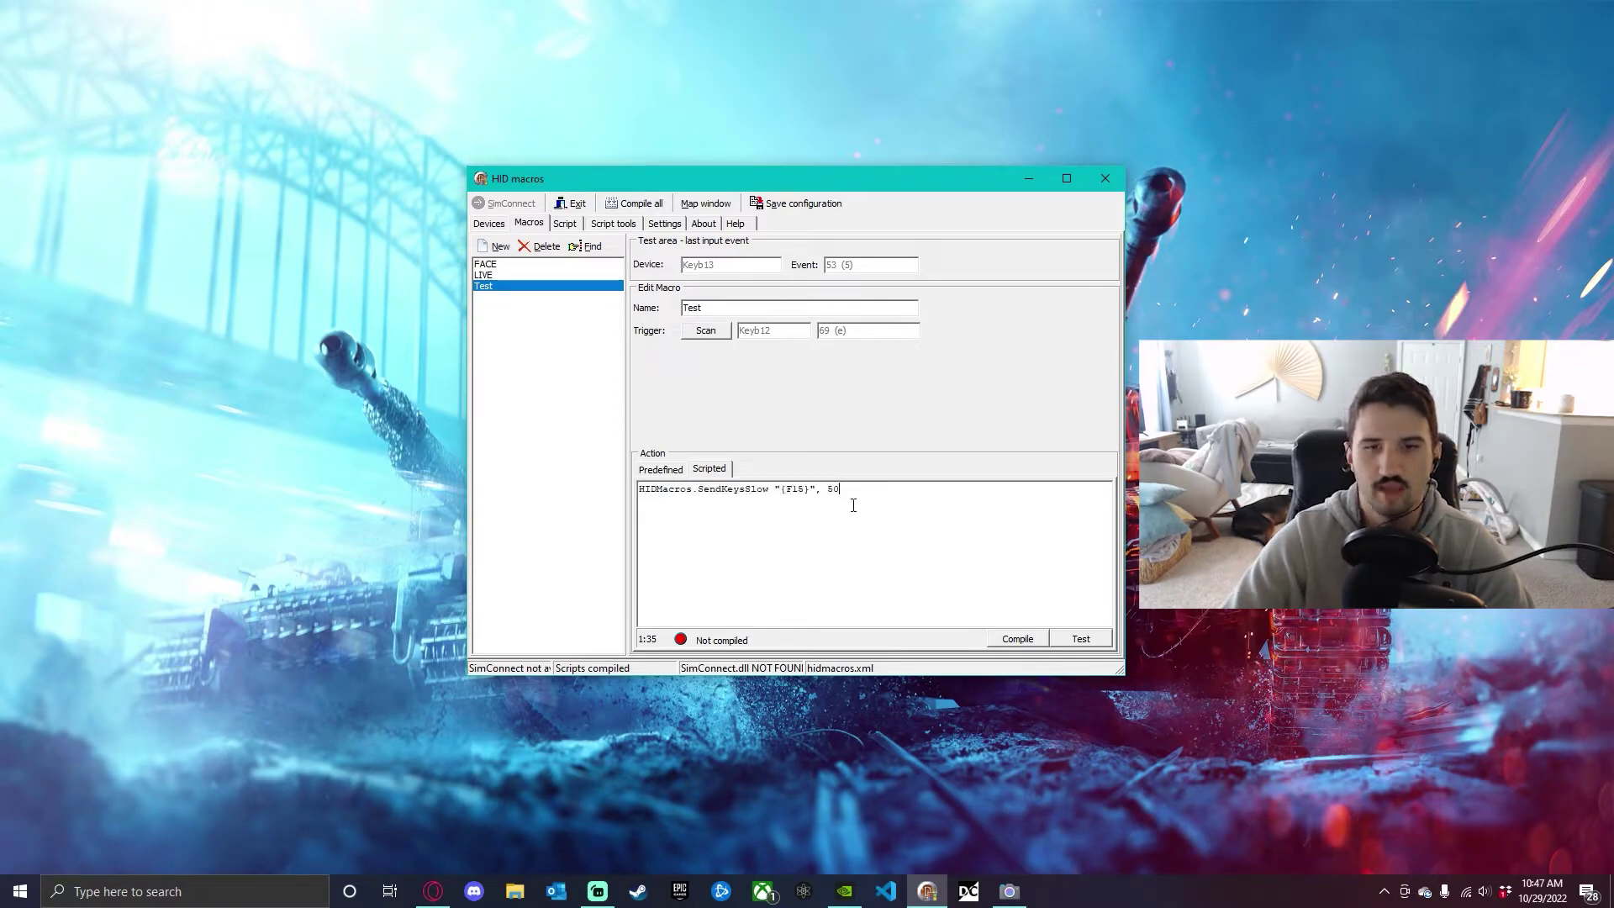
Compile and test the Test macro, save the configuration, then switch to Streamlabs Desktop.
click(1018, 639)
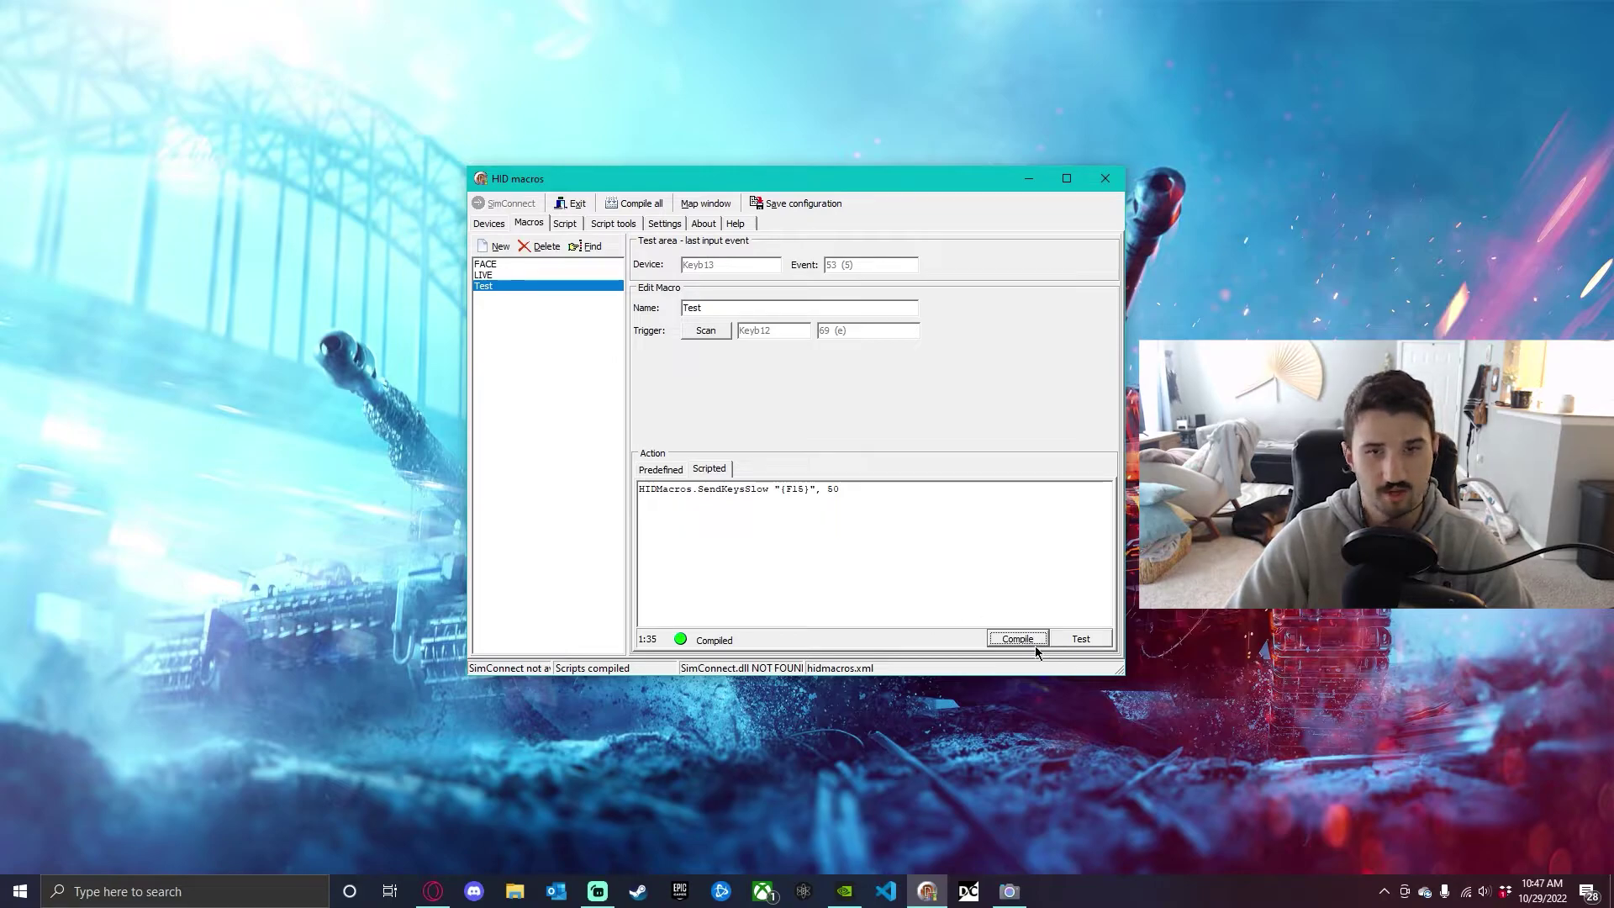
click(1076, 640)
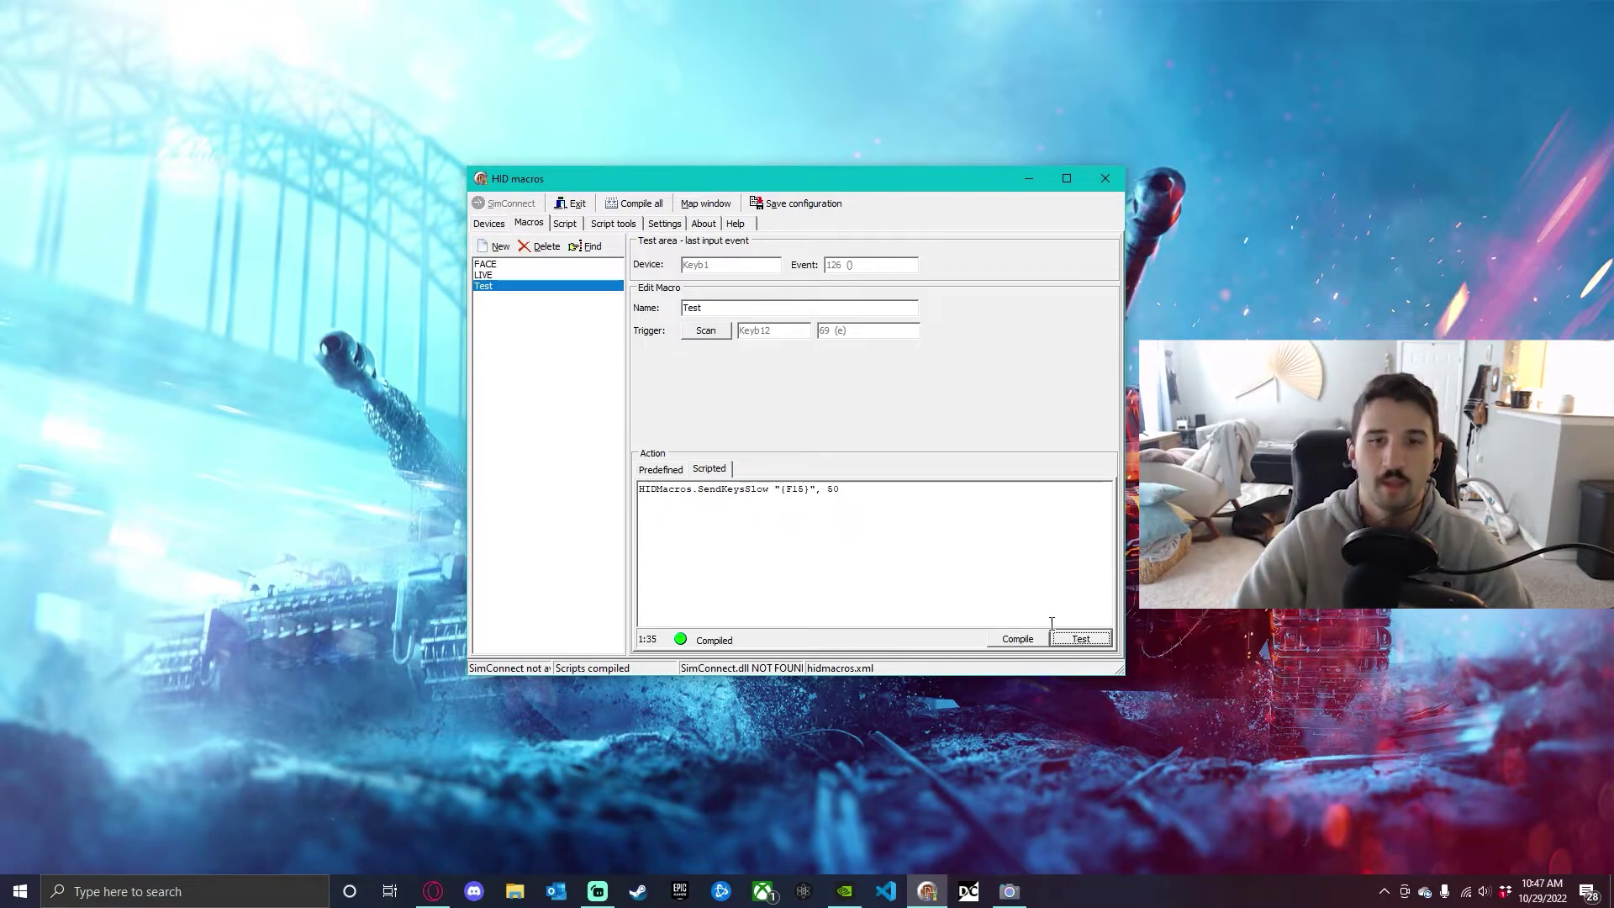
click(799, 204)
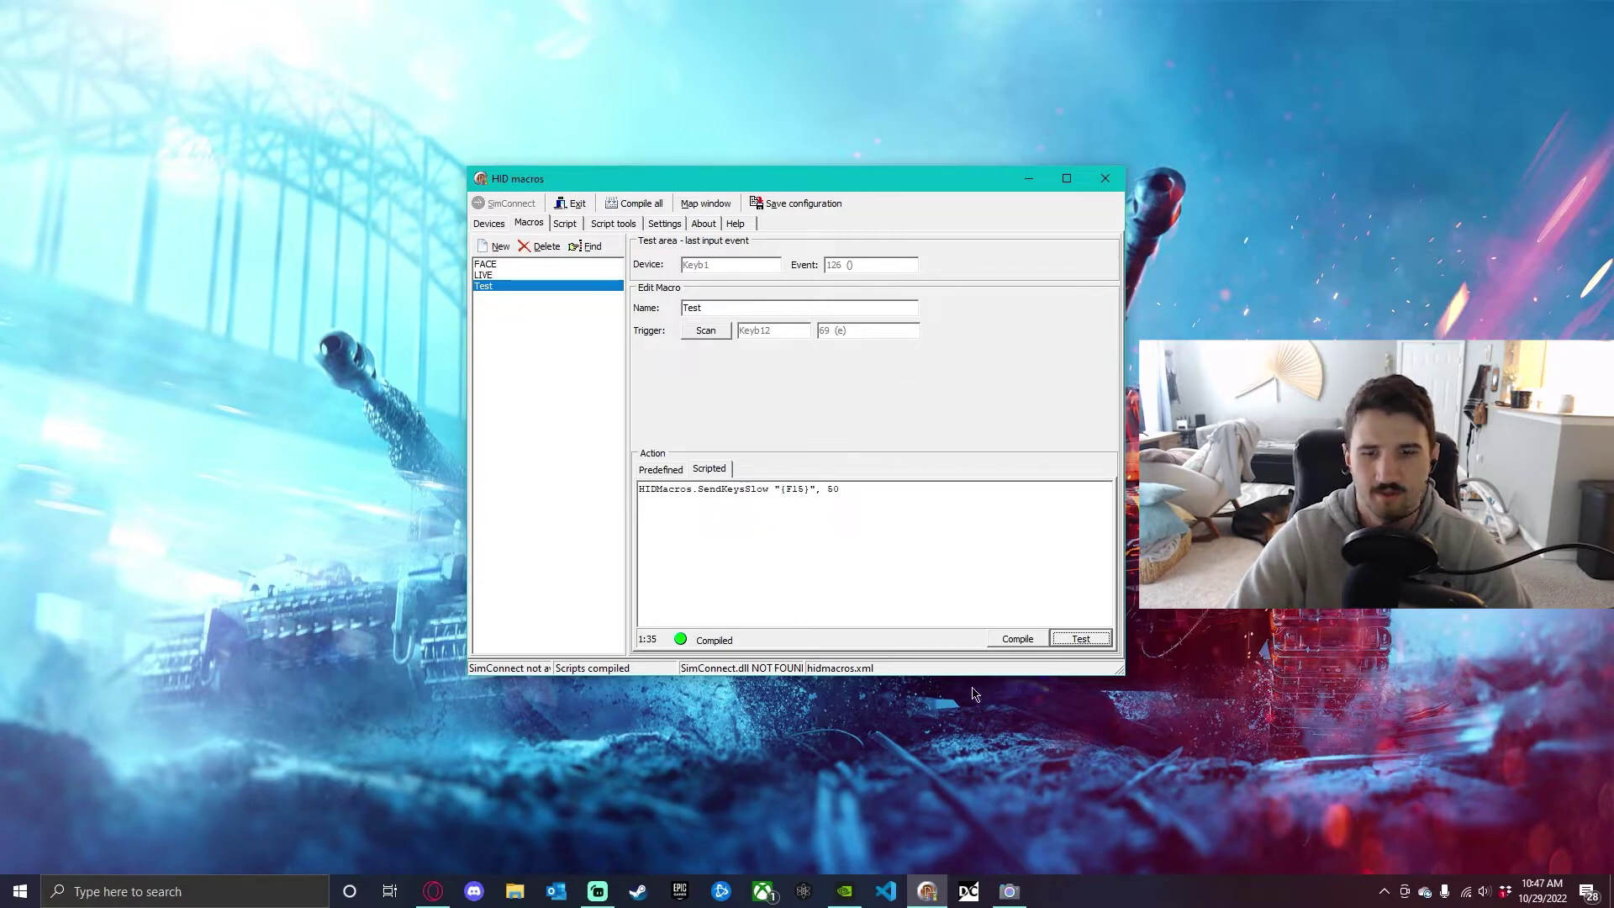
click(597, 891)
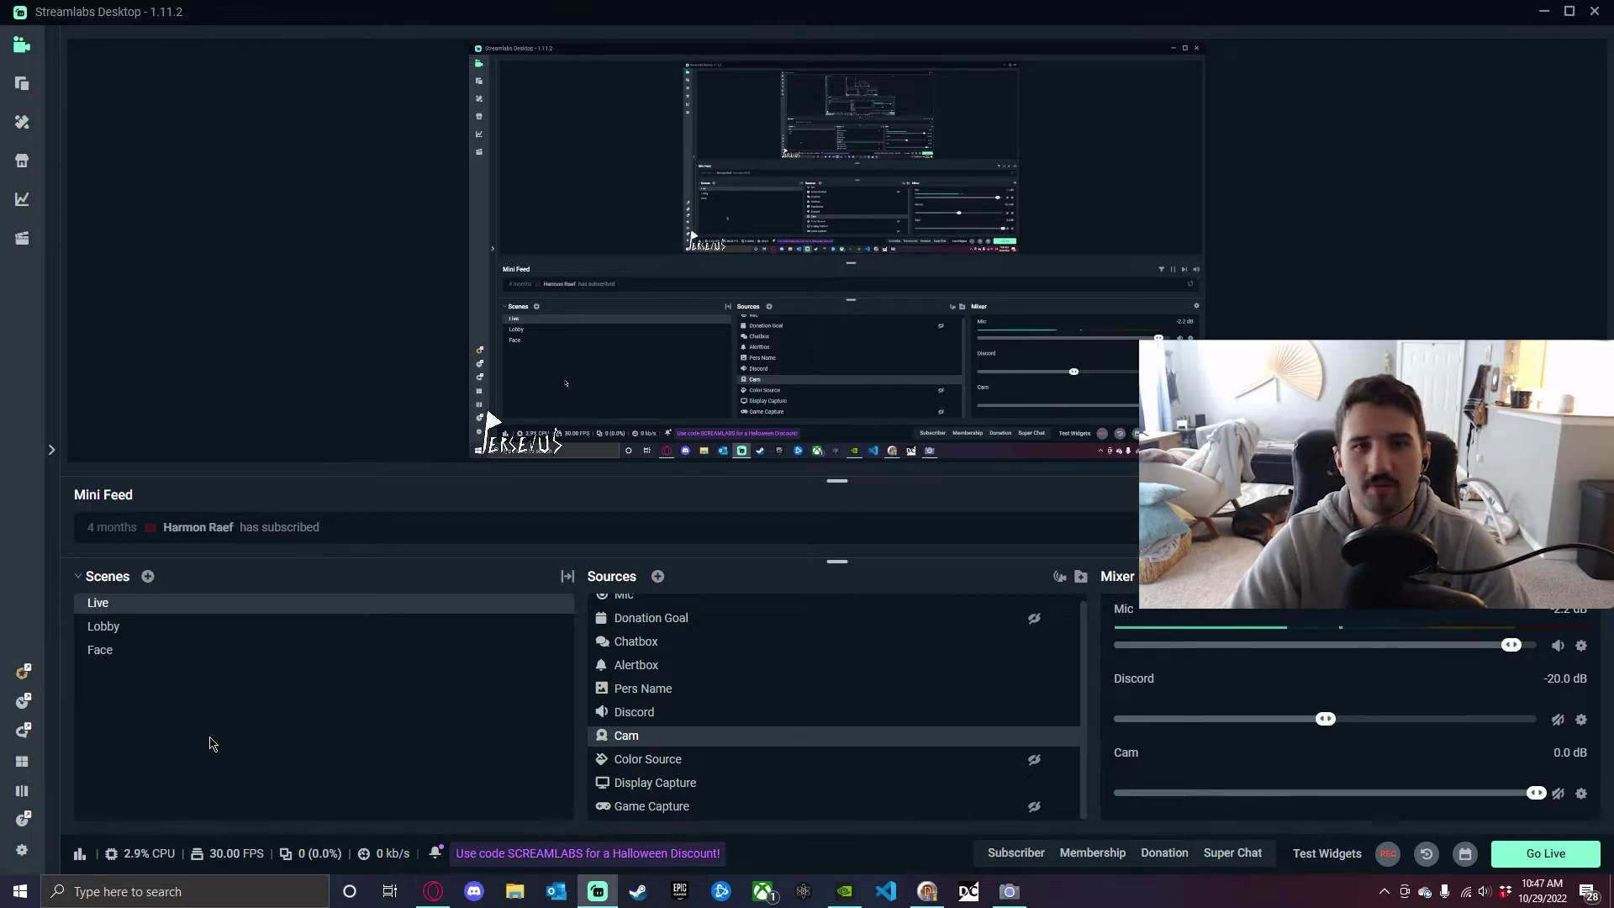
Make Face the active scene in Streamlabs Desktop and look over its right-click options.
click(146, 664)
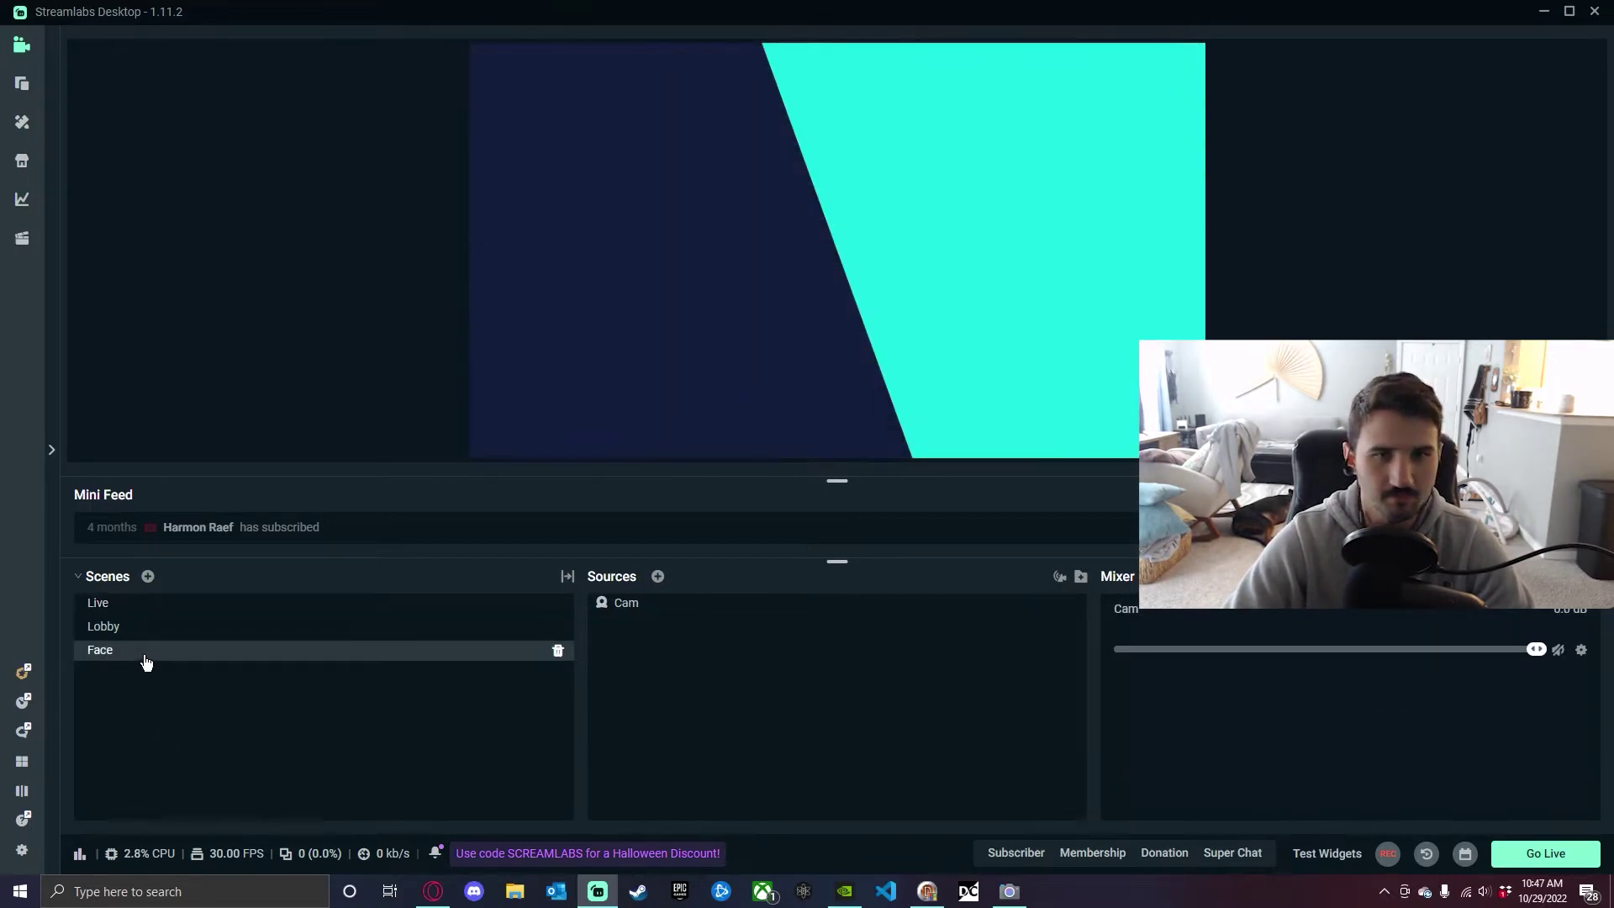
right_click(146, 663)
click(357, 735)
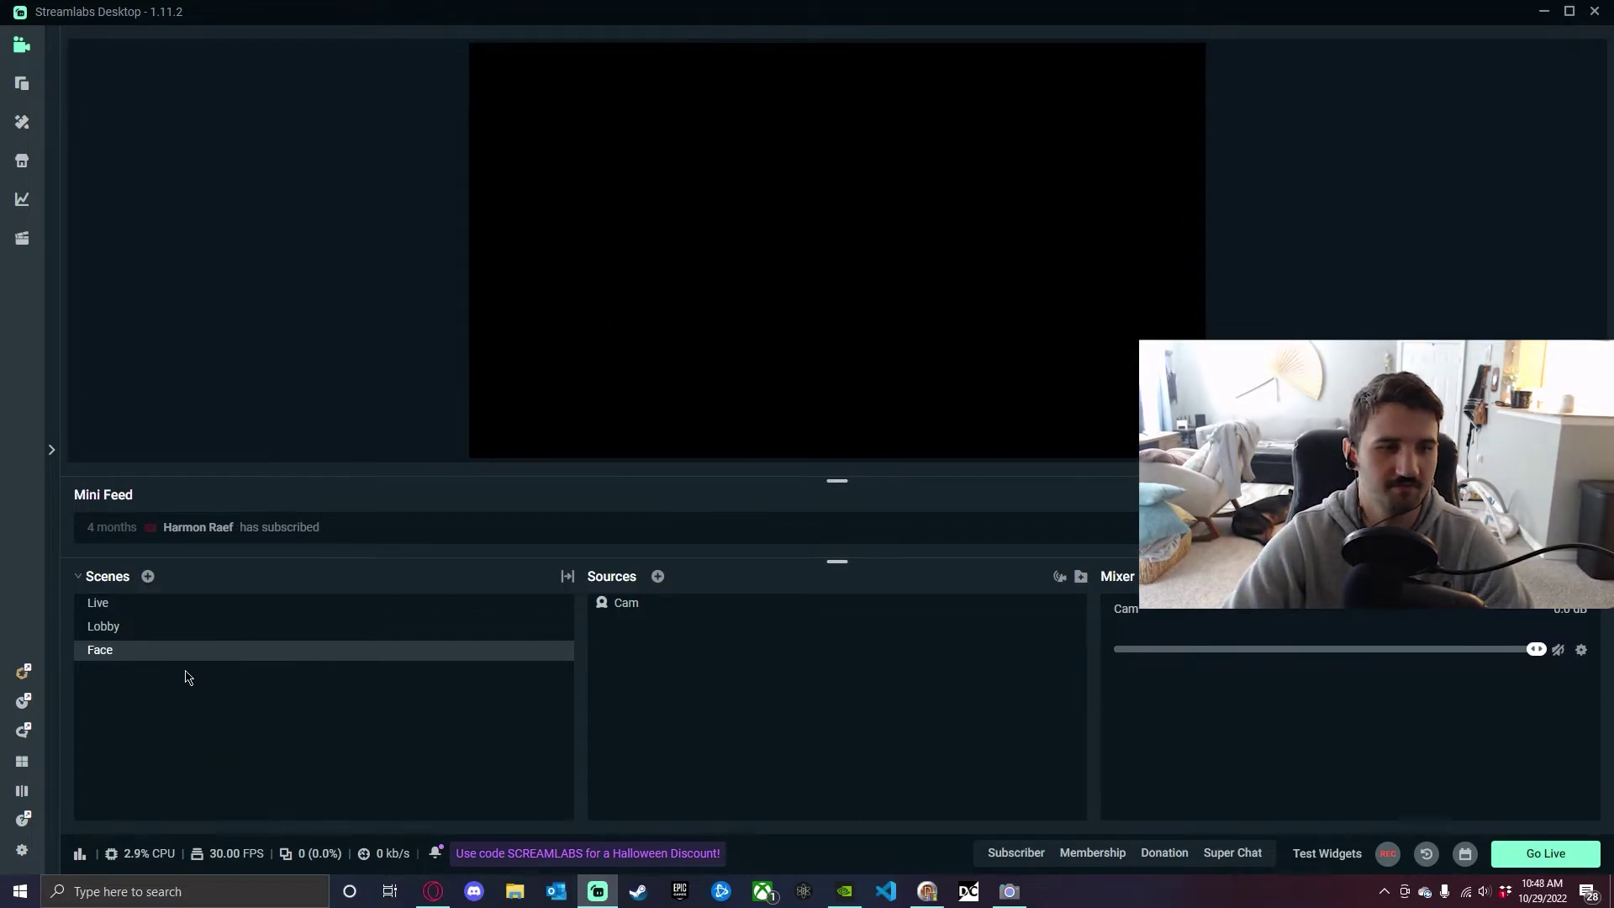
right_click(169, 653)
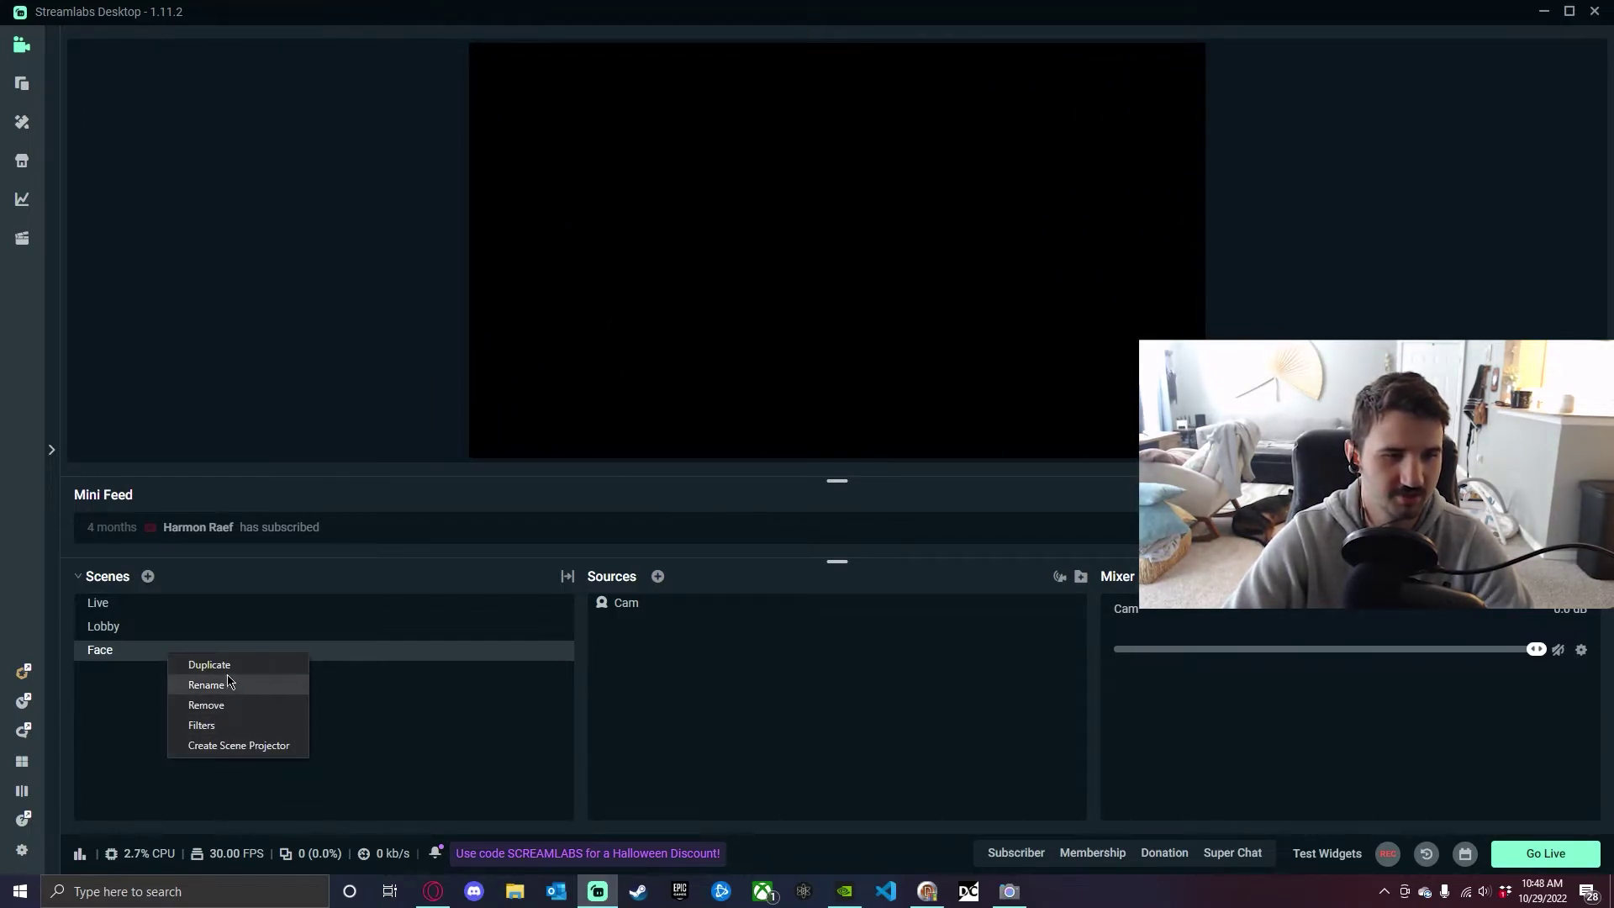
click(126, 719)
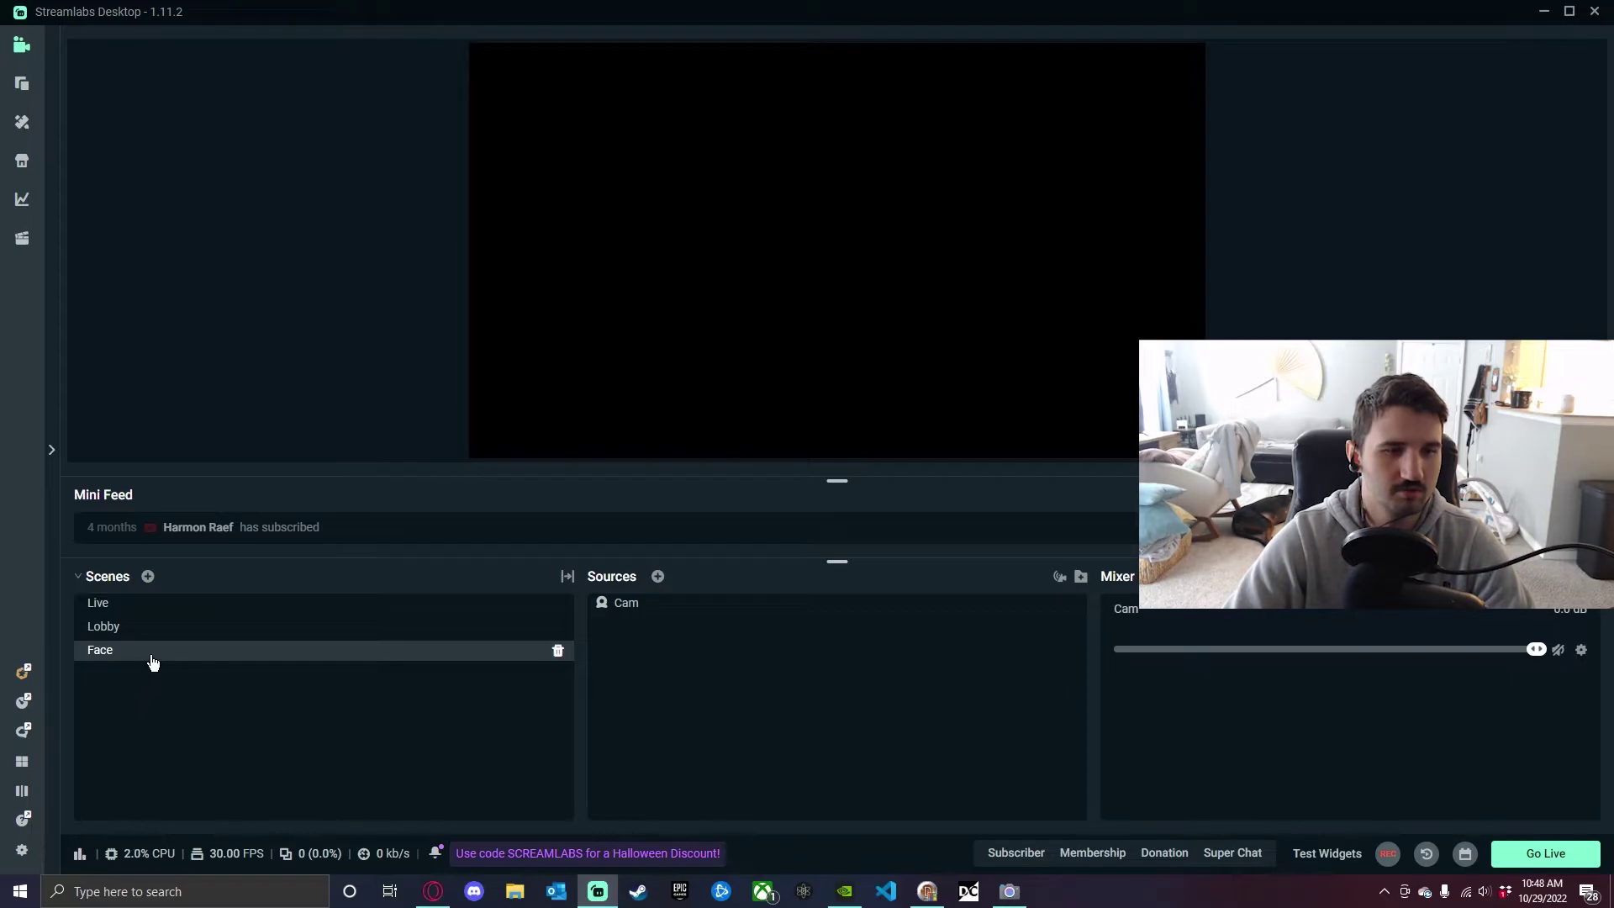
right_click(162, 657)
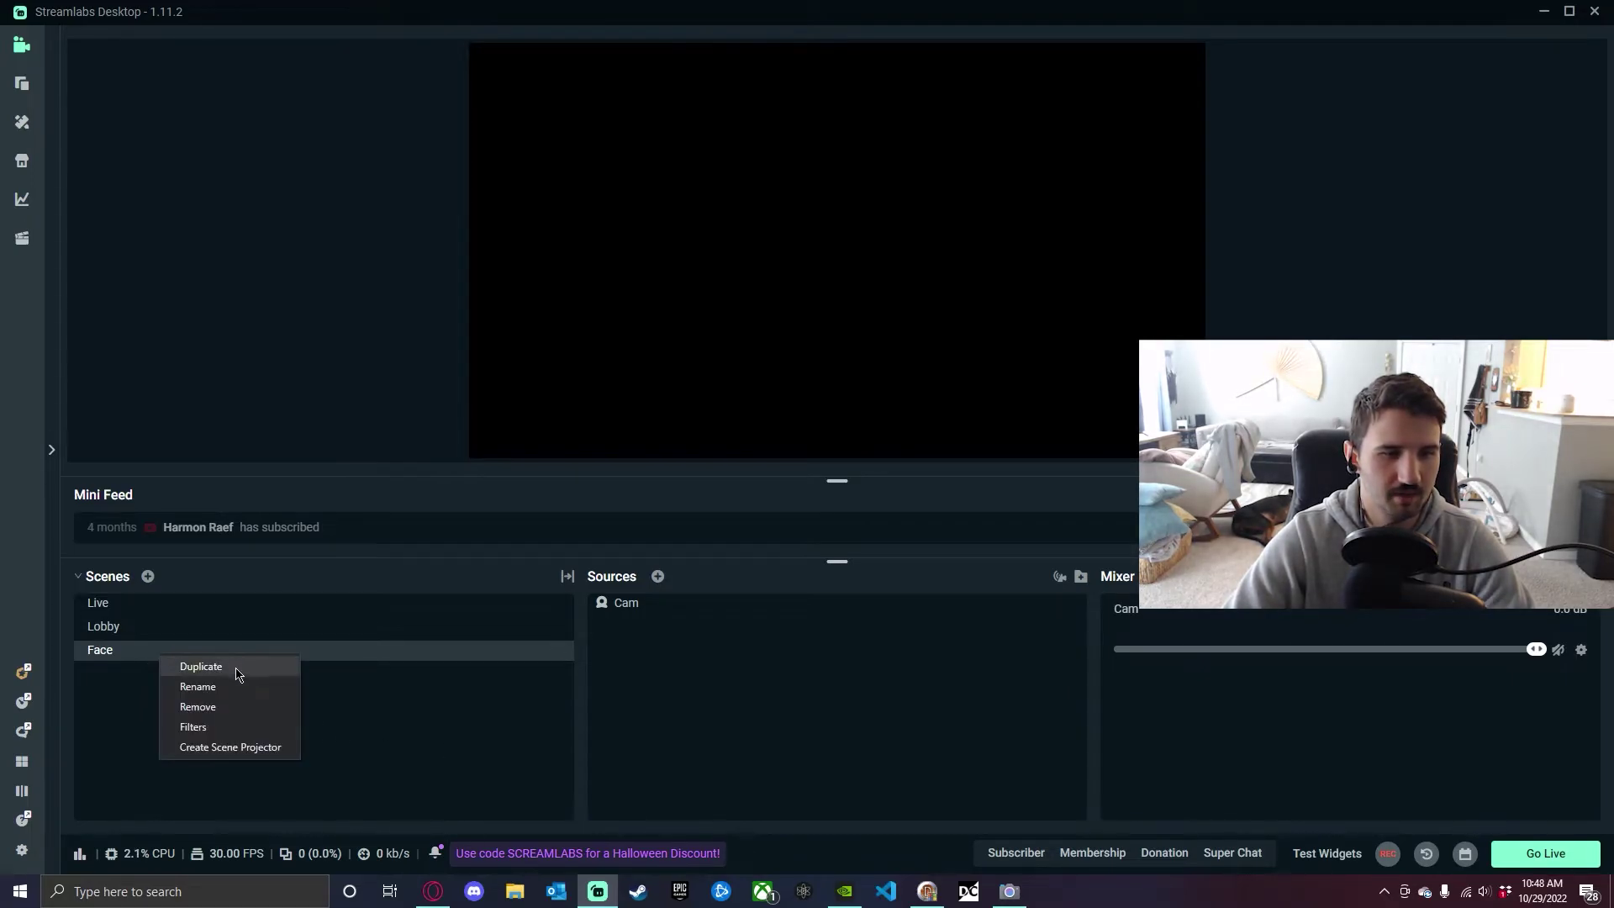
click(93, 696)
Open Settings > Hotkeys and check the Live scene's F14 switch hotkey.
click(22, 850)
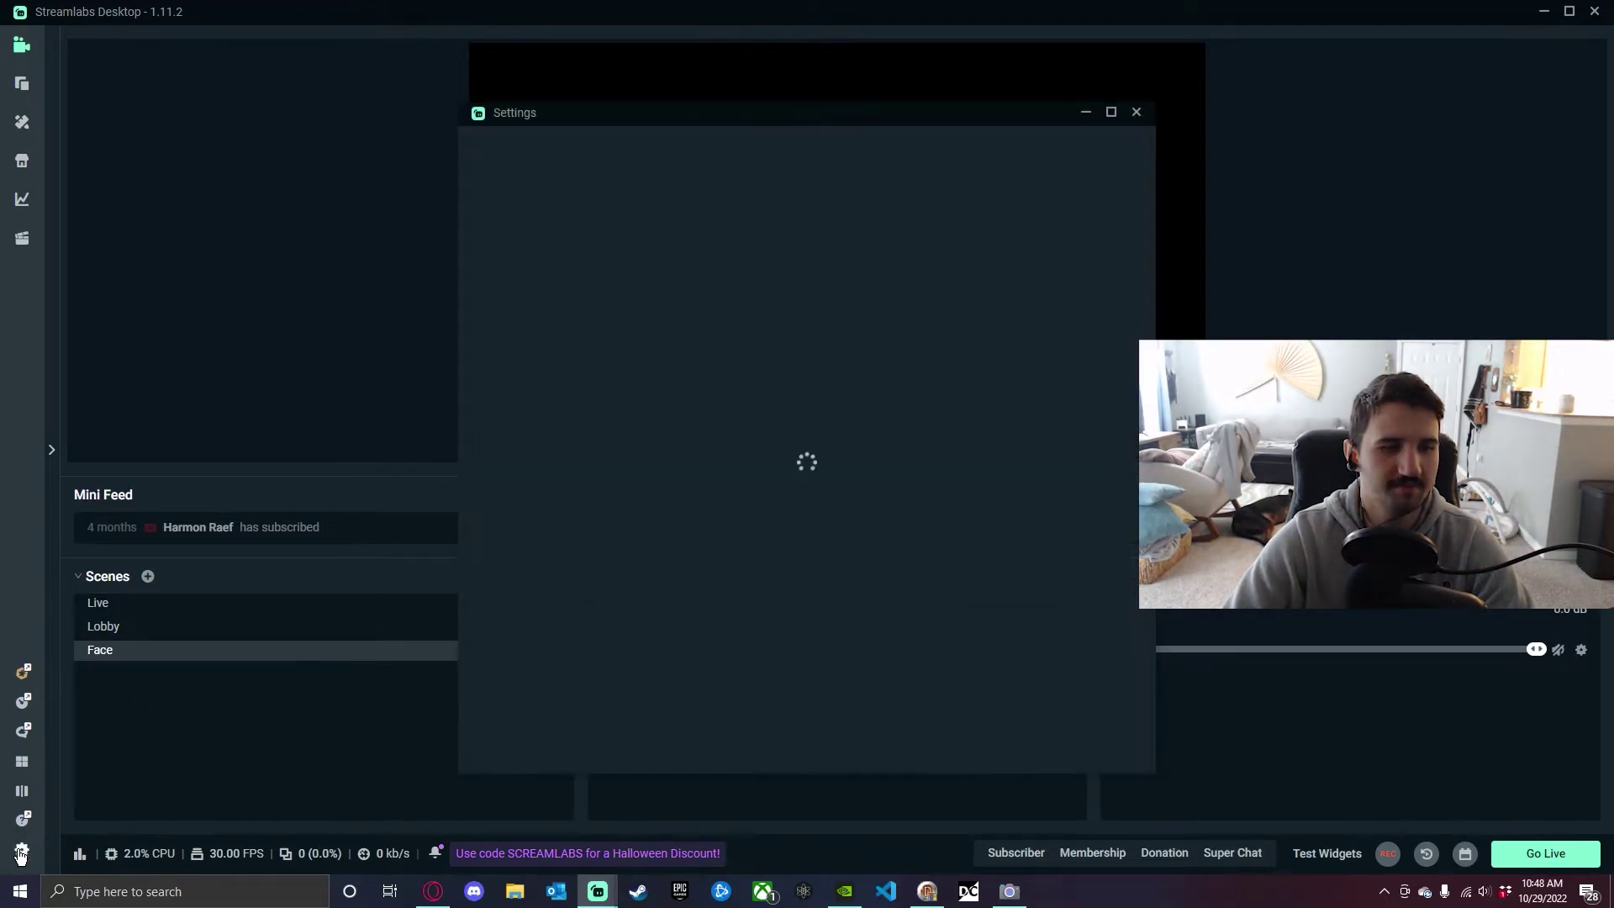
click(527, 318)
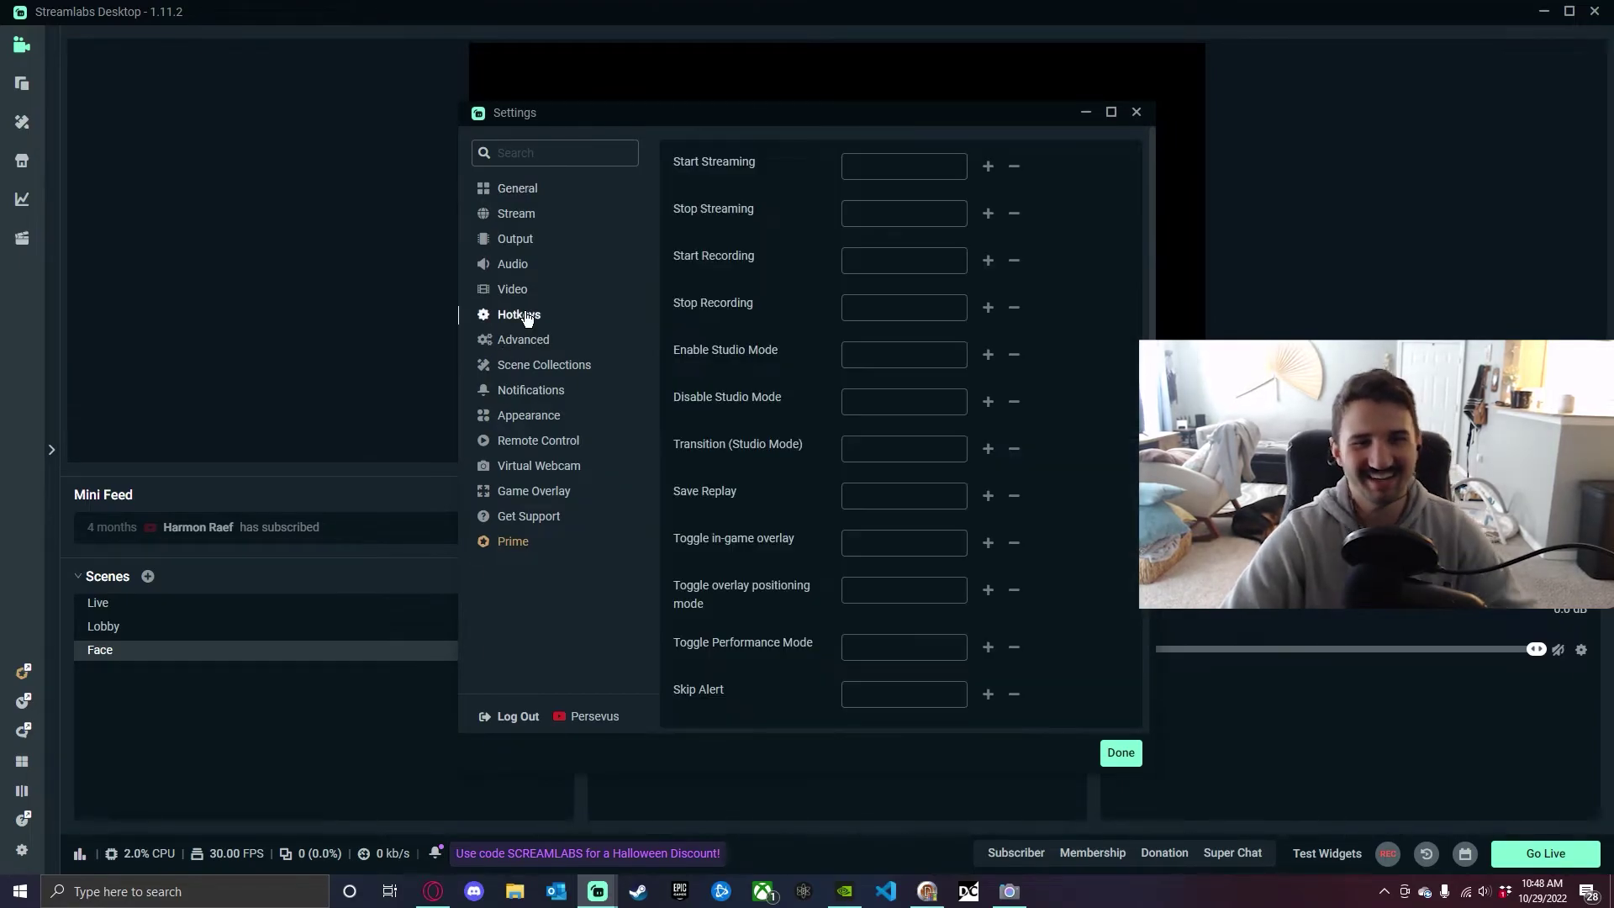
scroll(822, 538, down, 3)
scroll(826, 538, up, 3)
scroll(814, 521, down, 5)
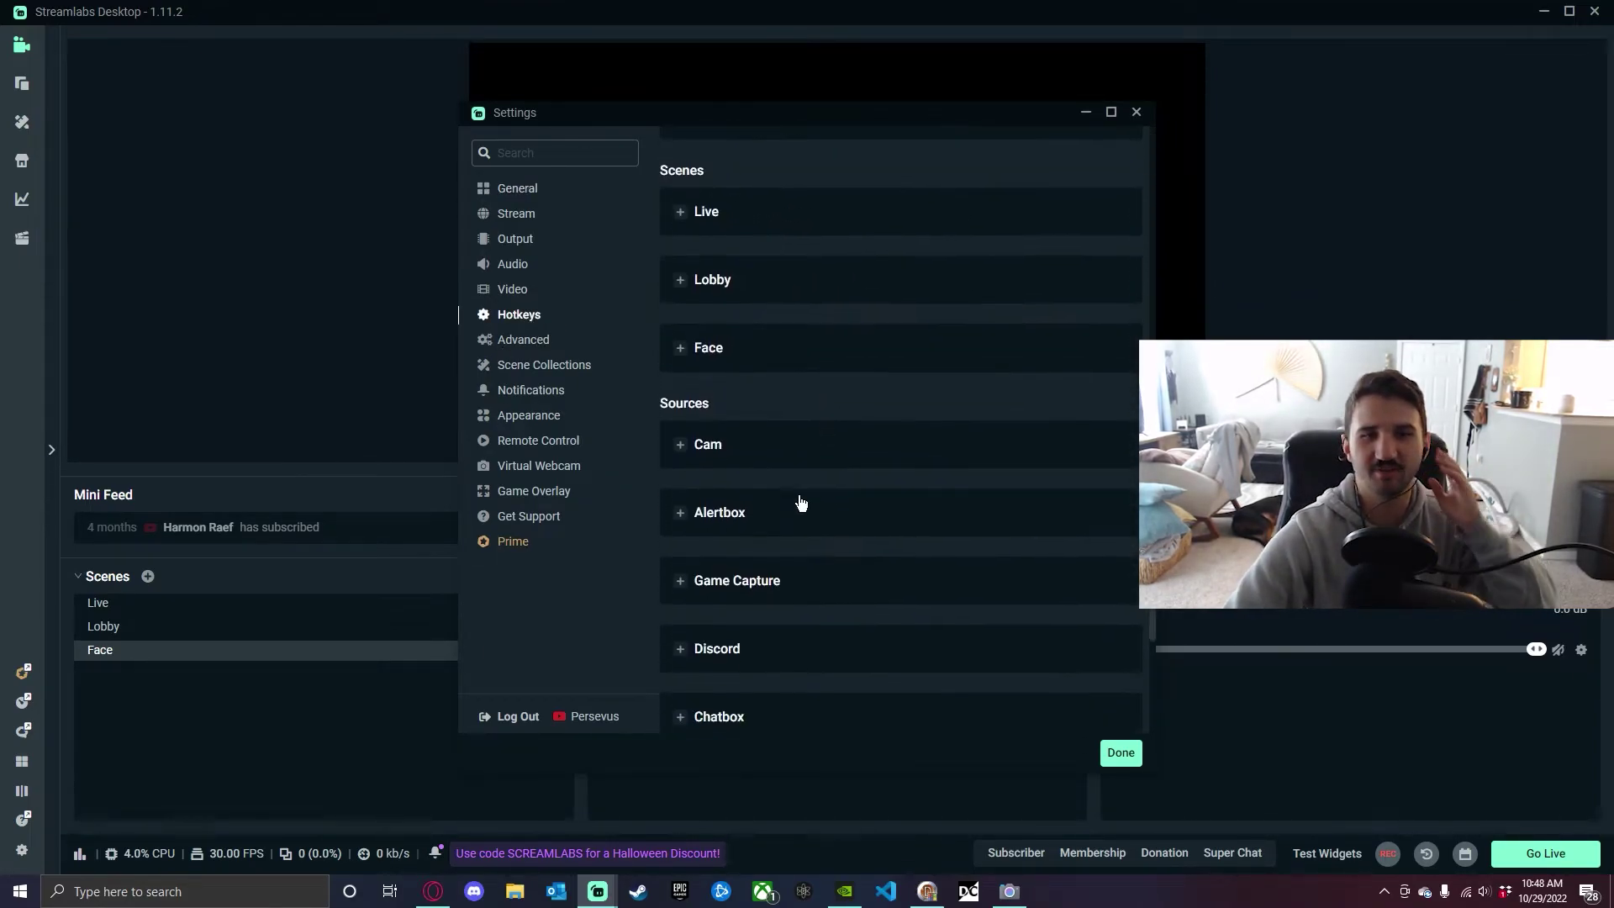
click(682, 214)
scroll(796, 429, down, 10)
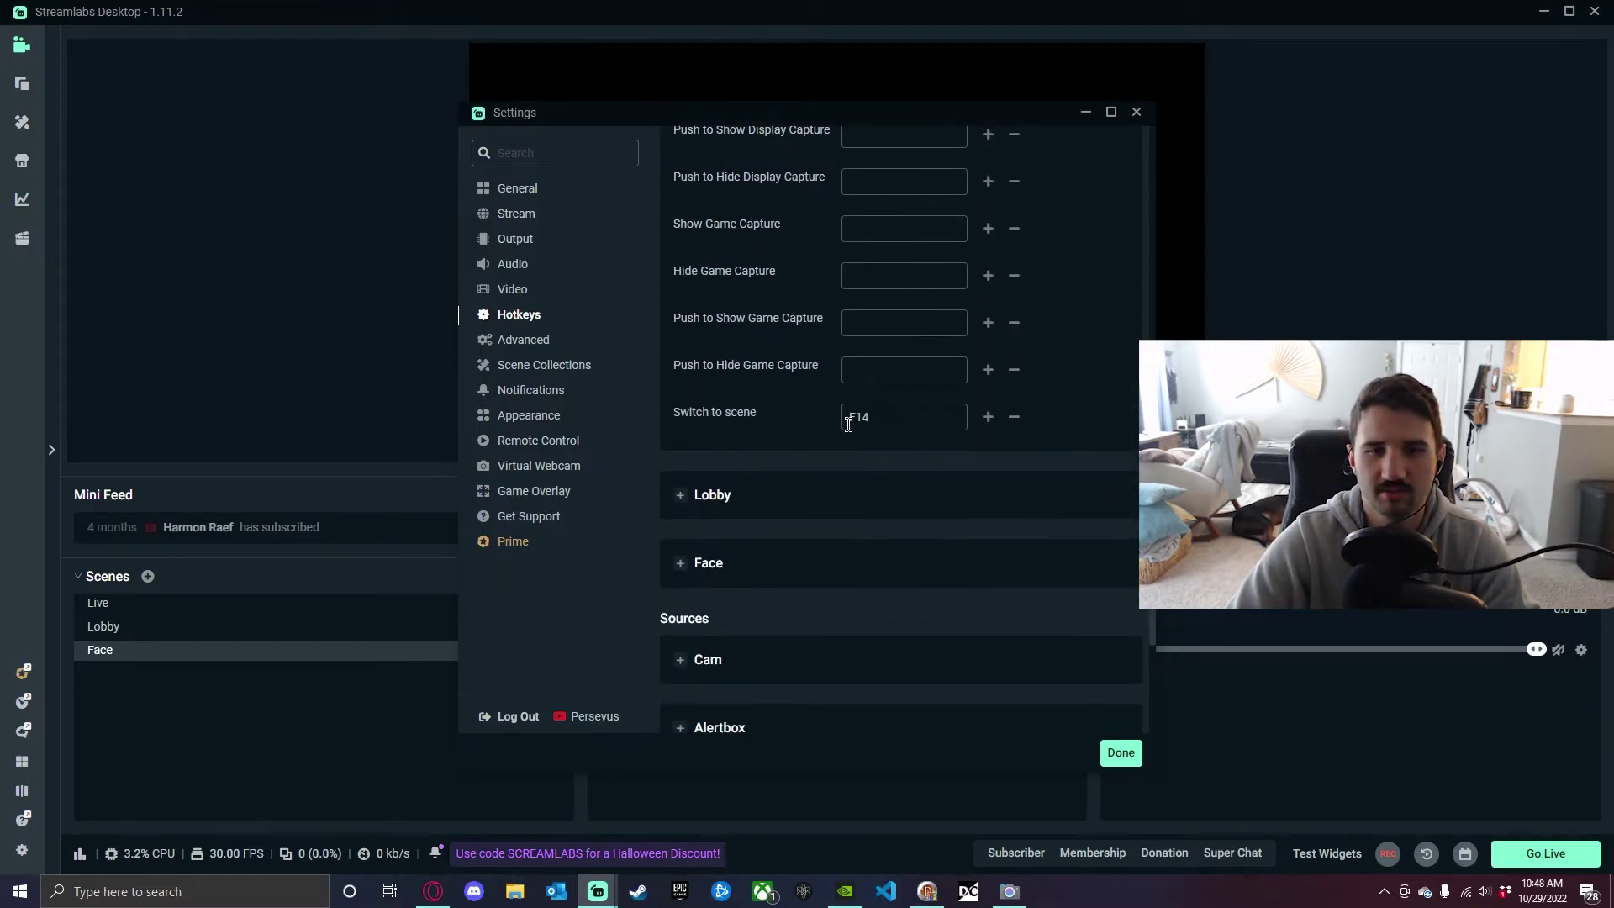
click(889, 420)
scroll(760, 418, up, 10)
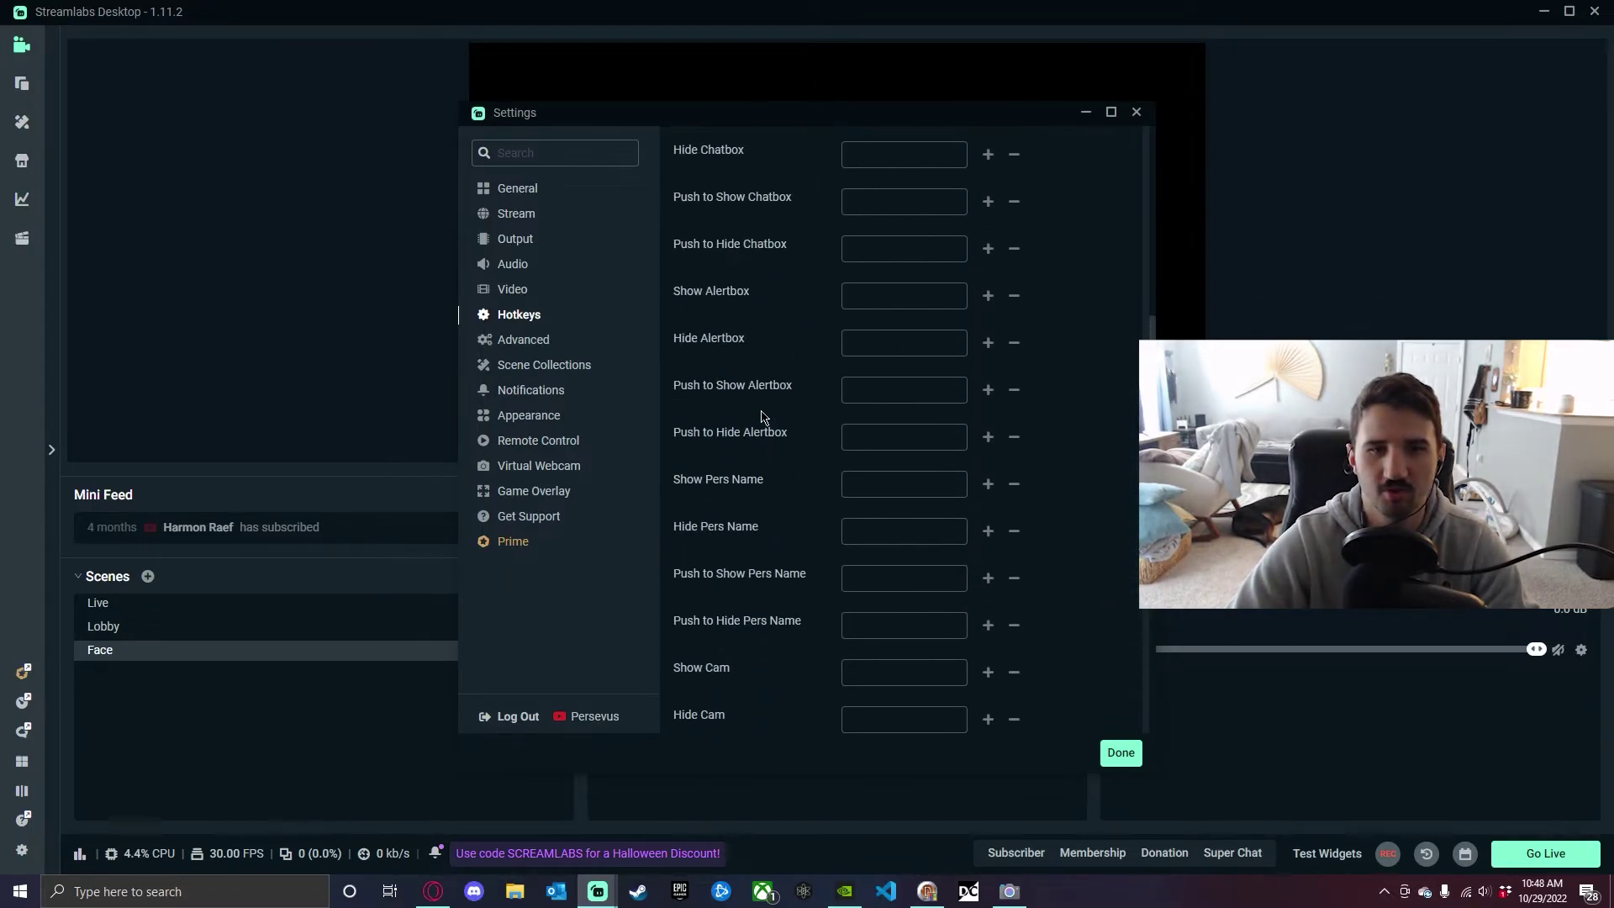
click(679, 216)
Expand the Face scene's hotkeys and set its Switch to scene hotkey to F15.
click(709, 353)
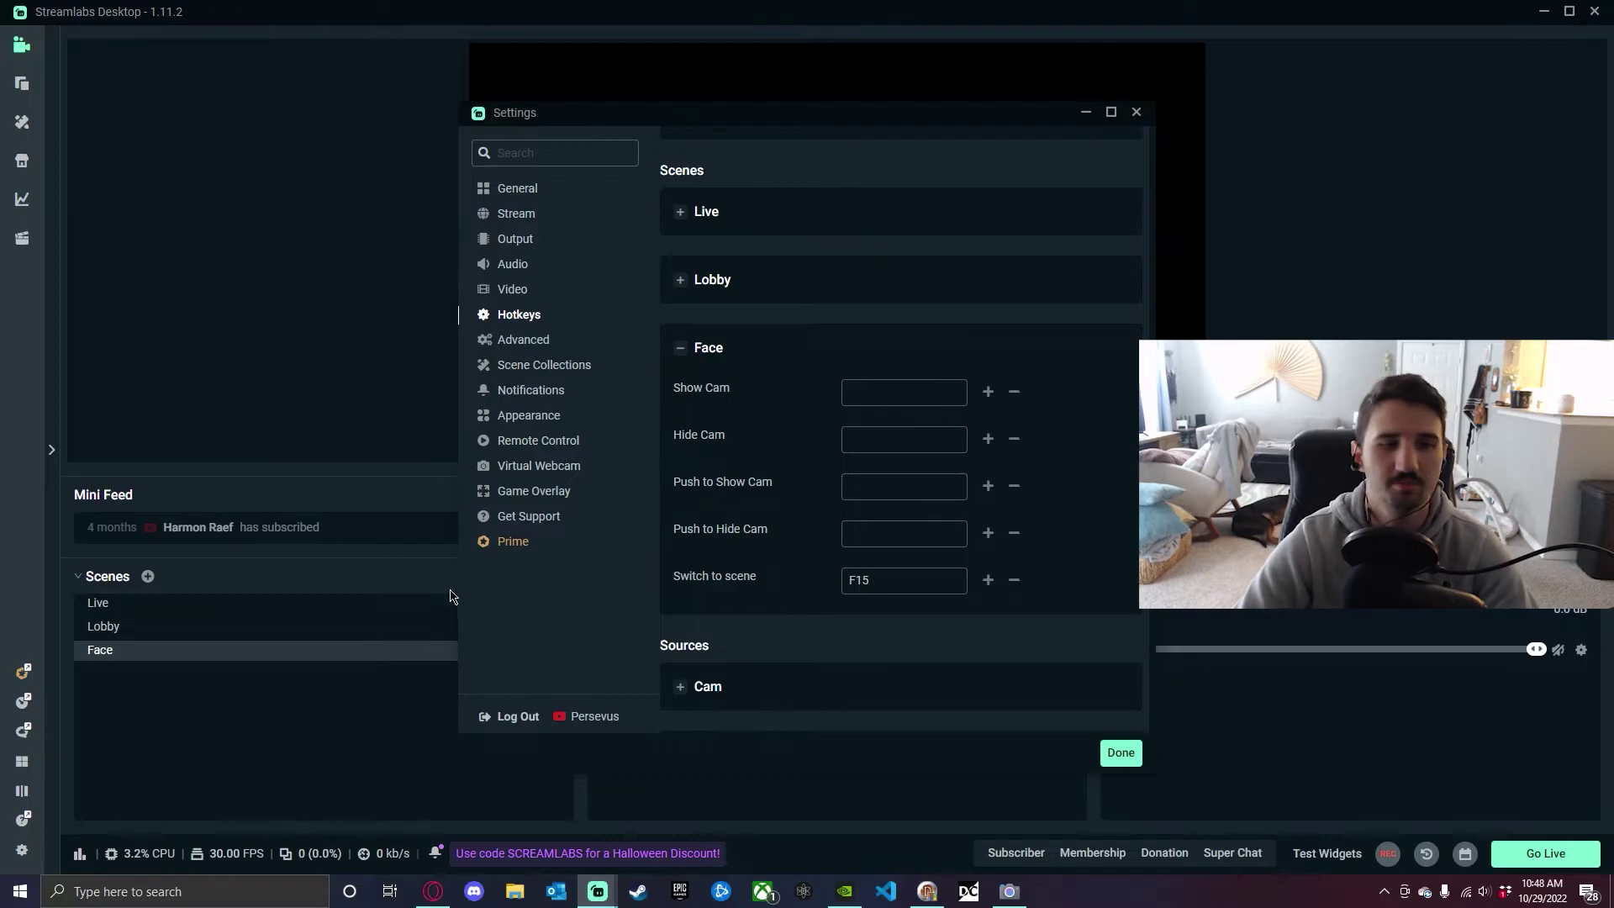
scroll(820, 521, down, 5)
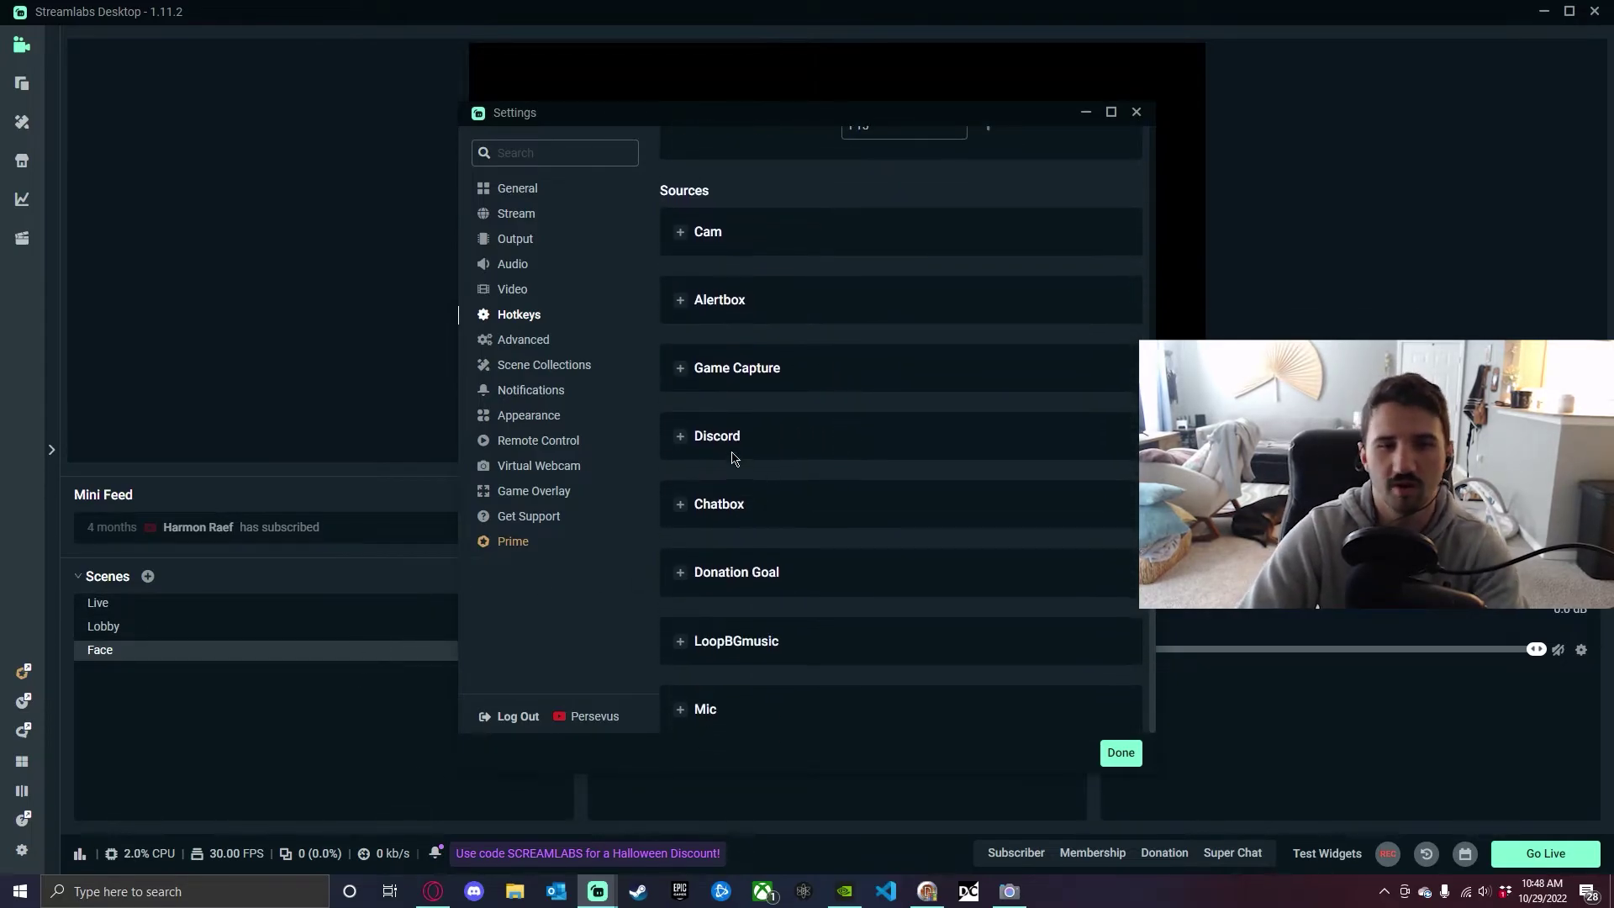
click(759, 450)
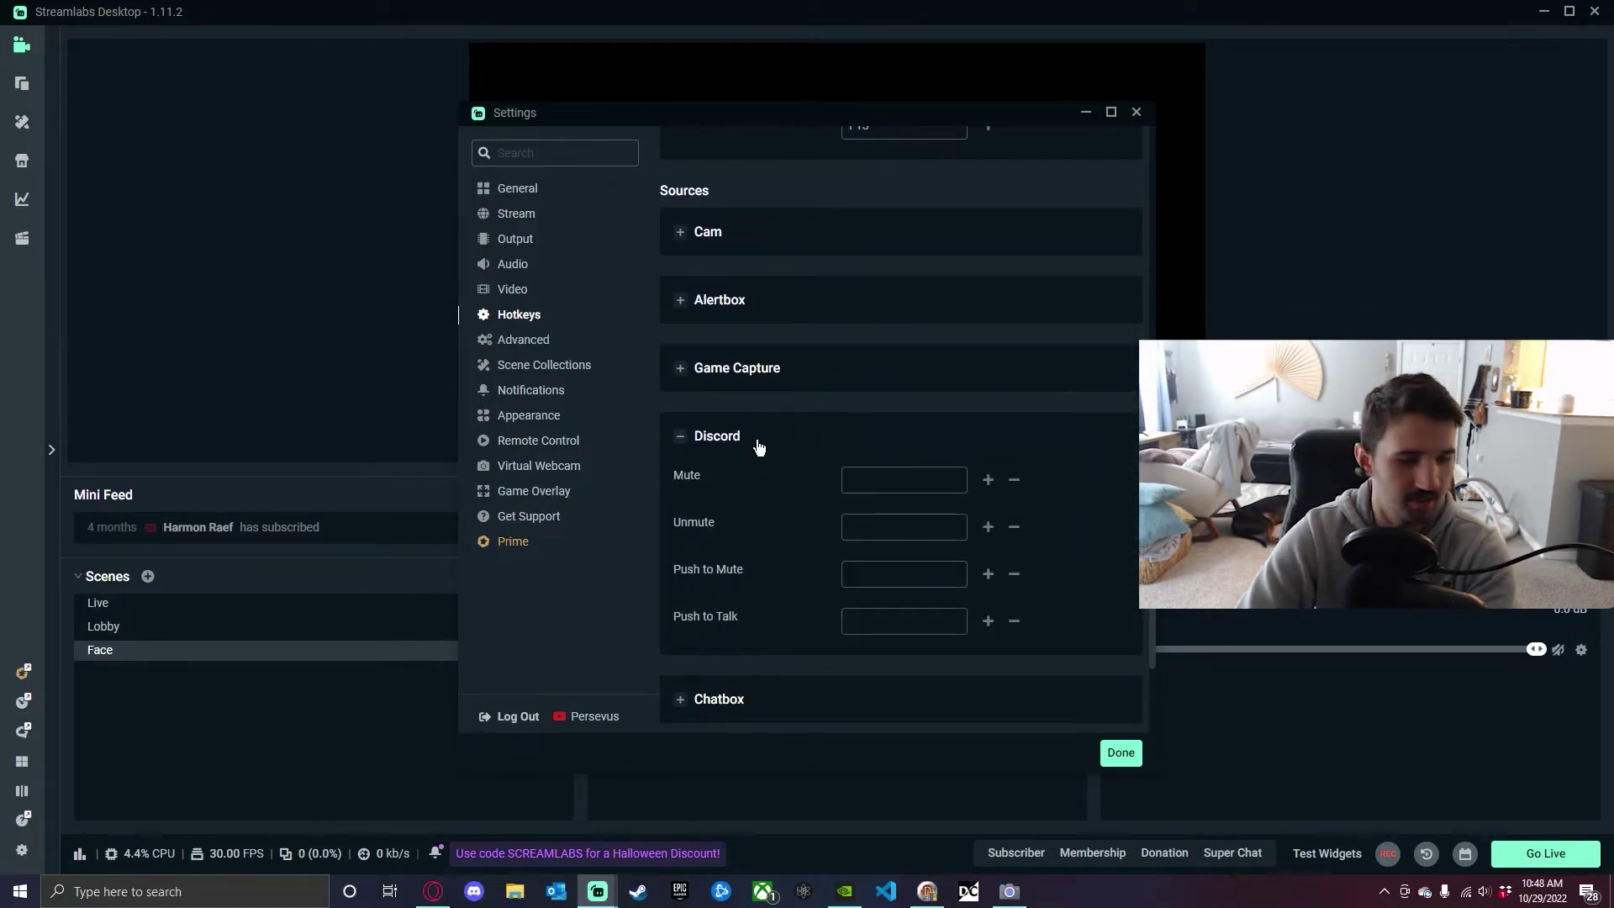
scroll(755, 546, up, 5)
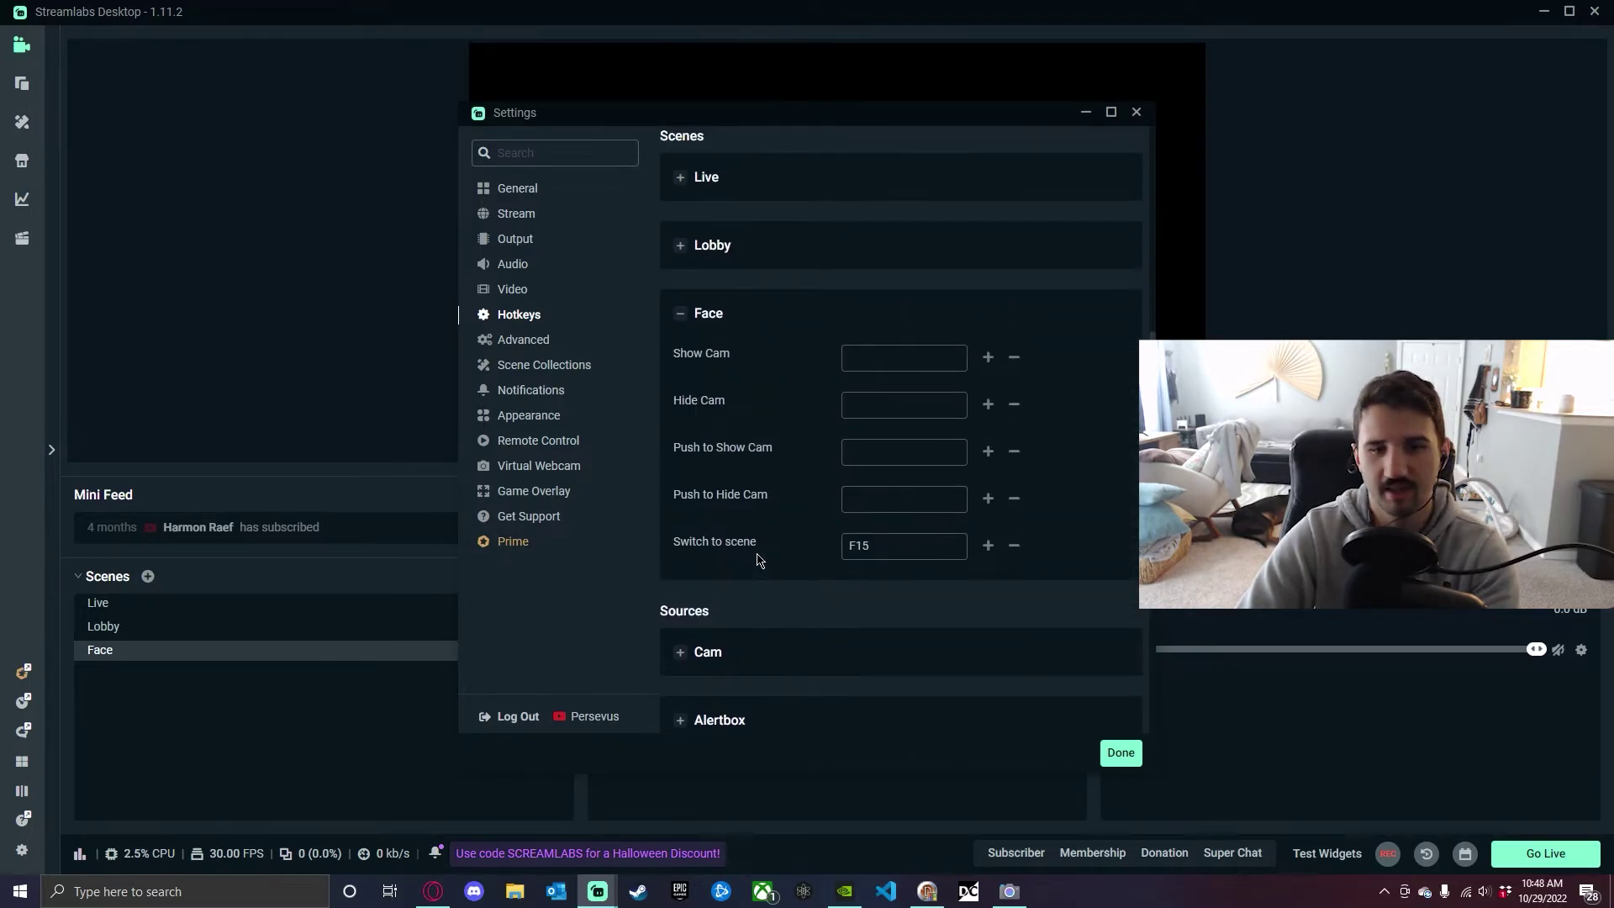
scroll(758, 563, down, 3)
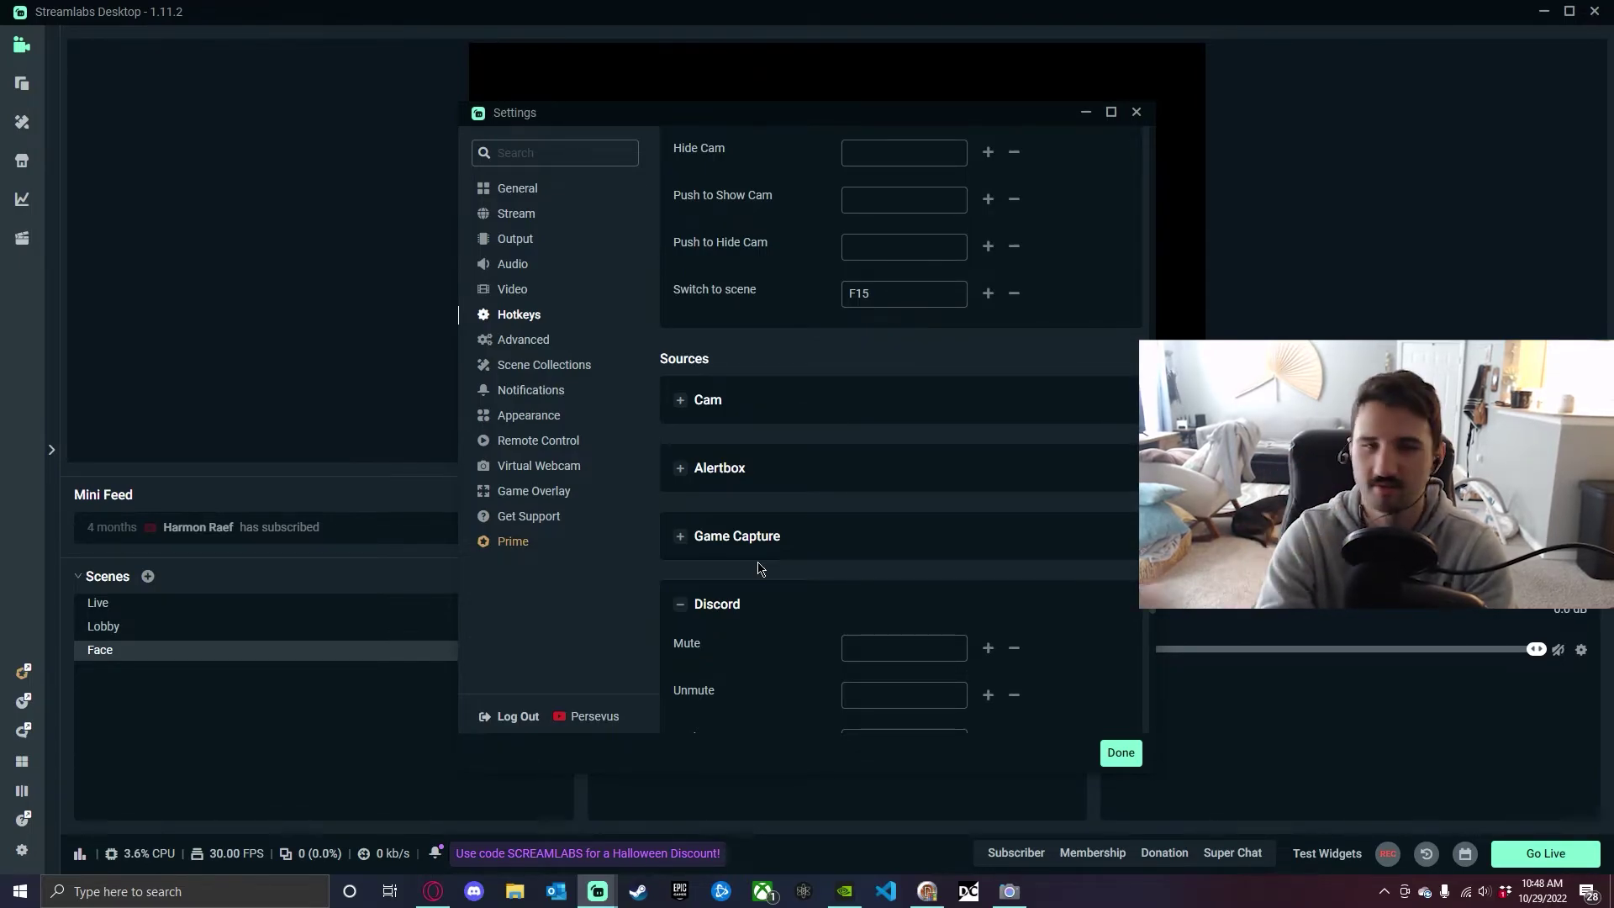
scroll(758, 568, up, 4)
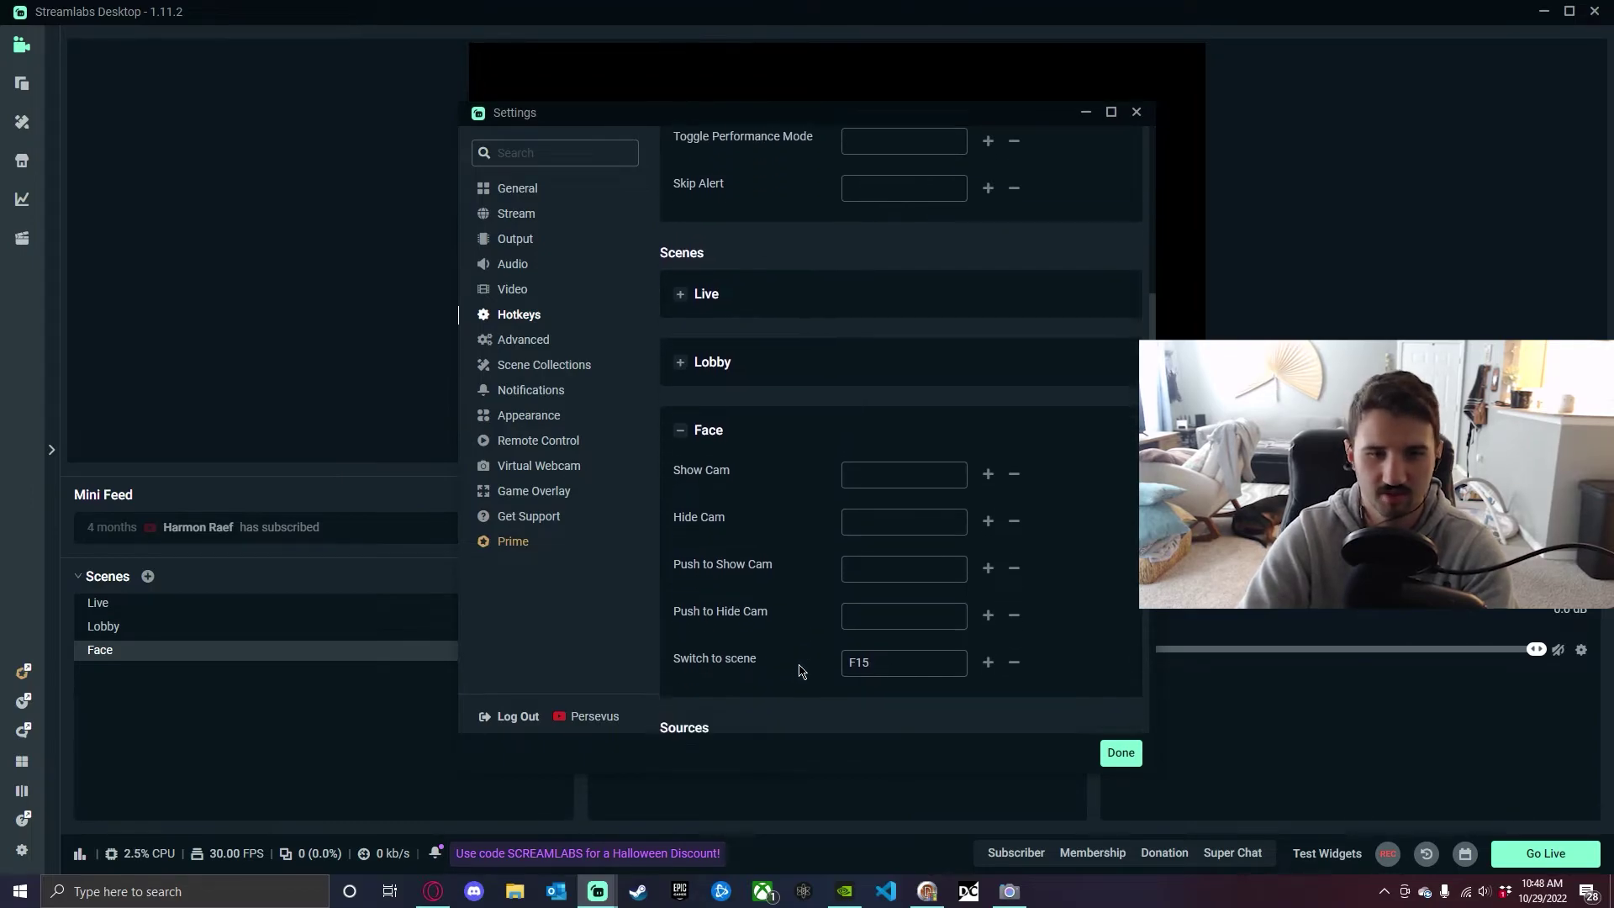
scroll(874, 538, down, 2)
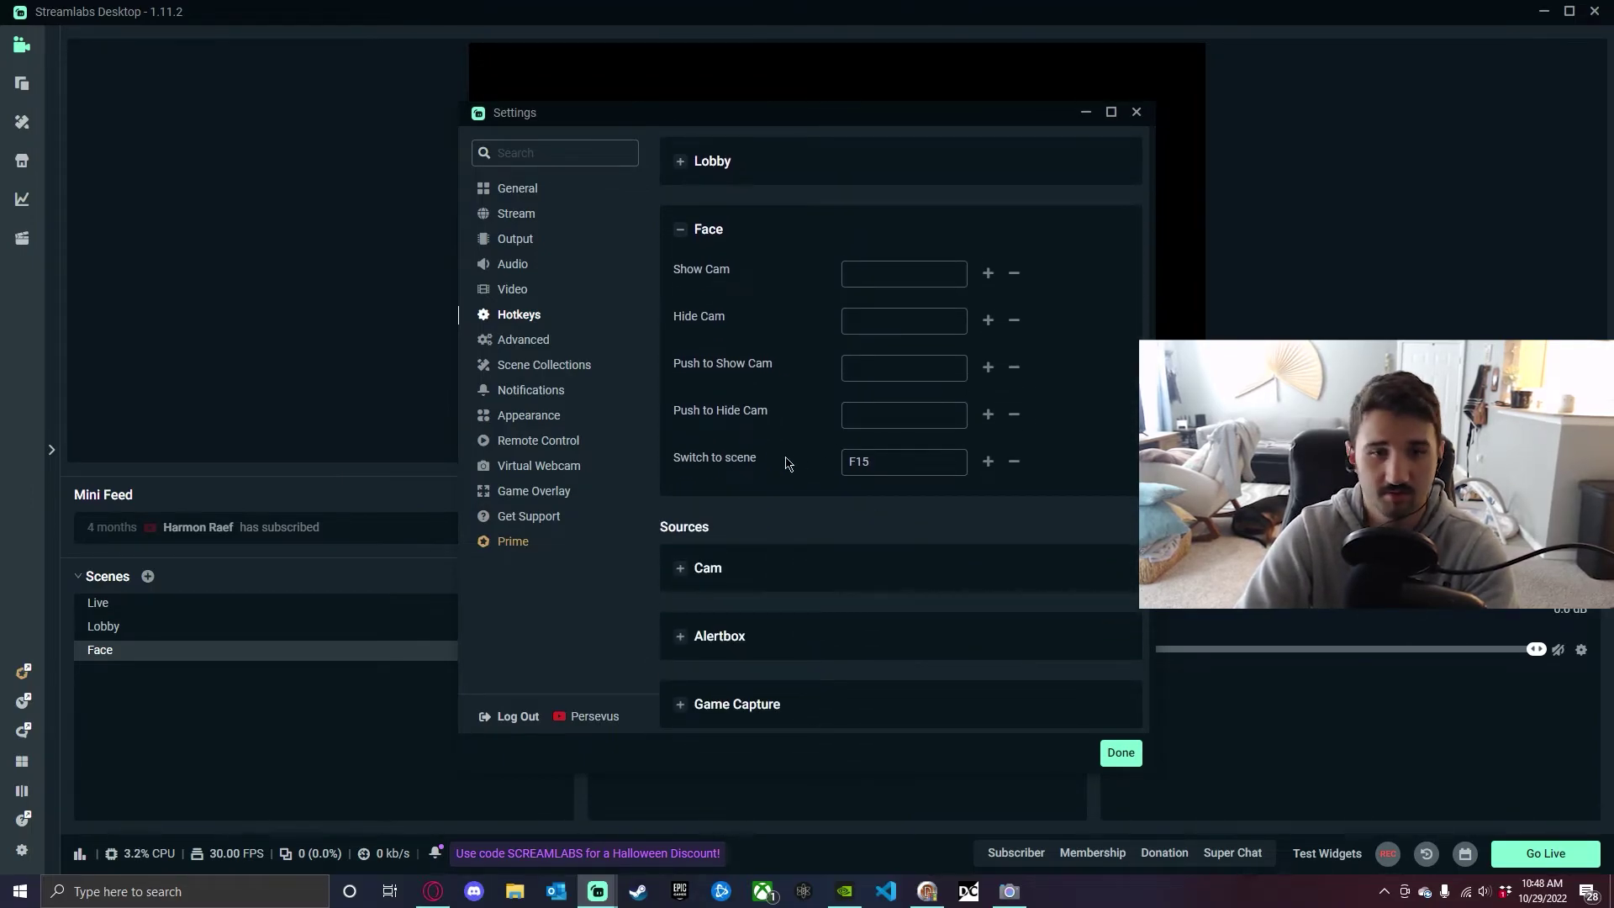
click(887, 460)
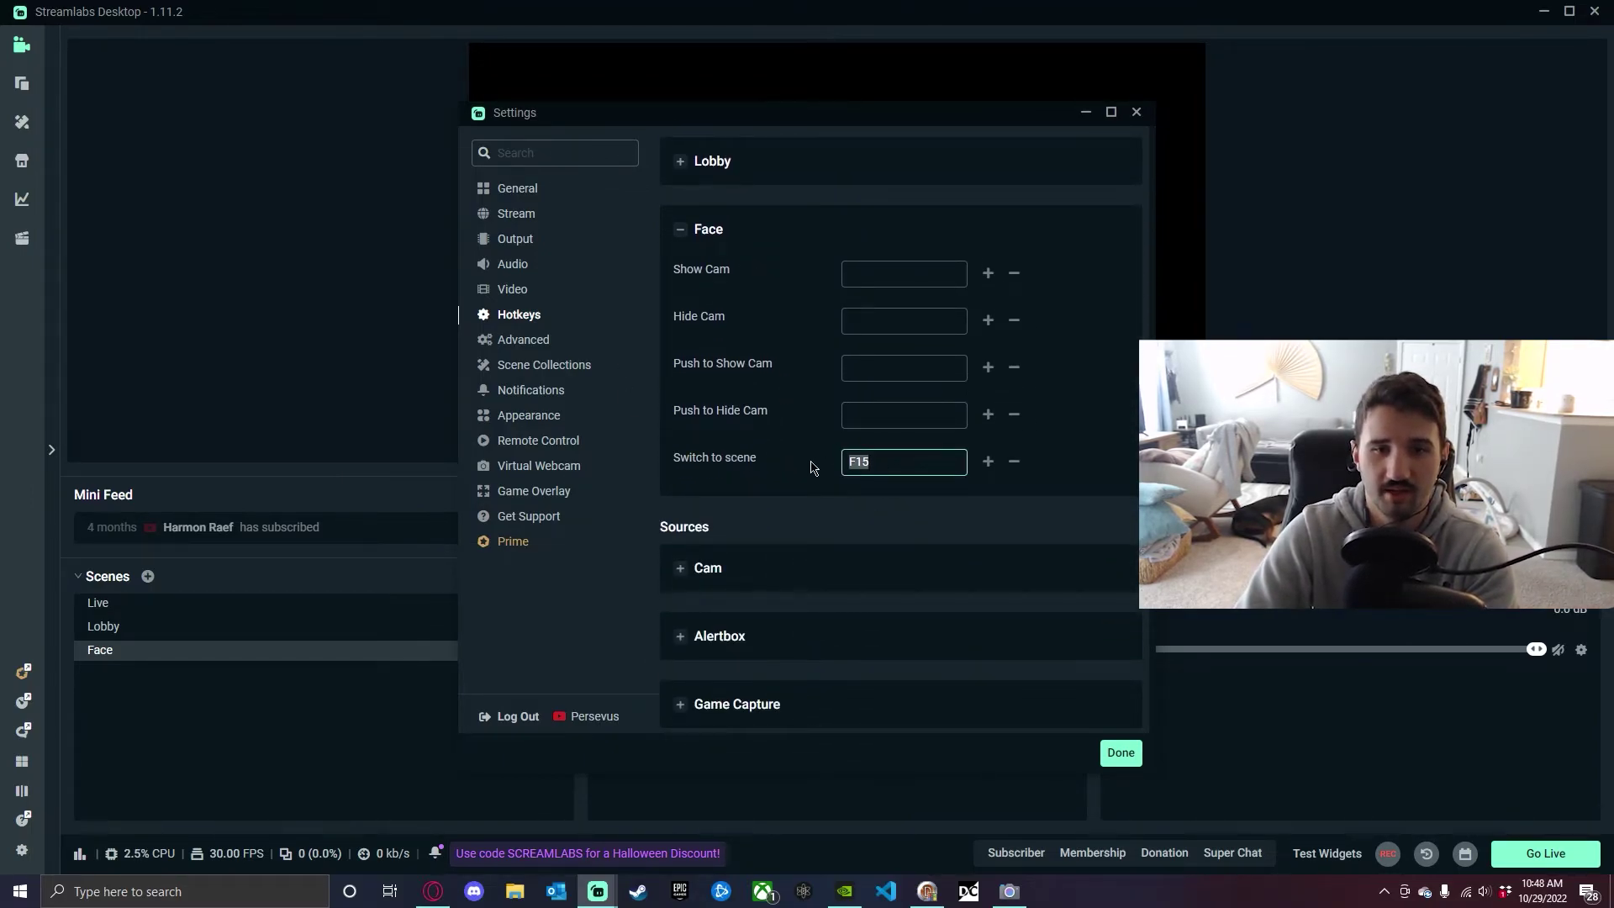
drag(859, 461, 809, 465)
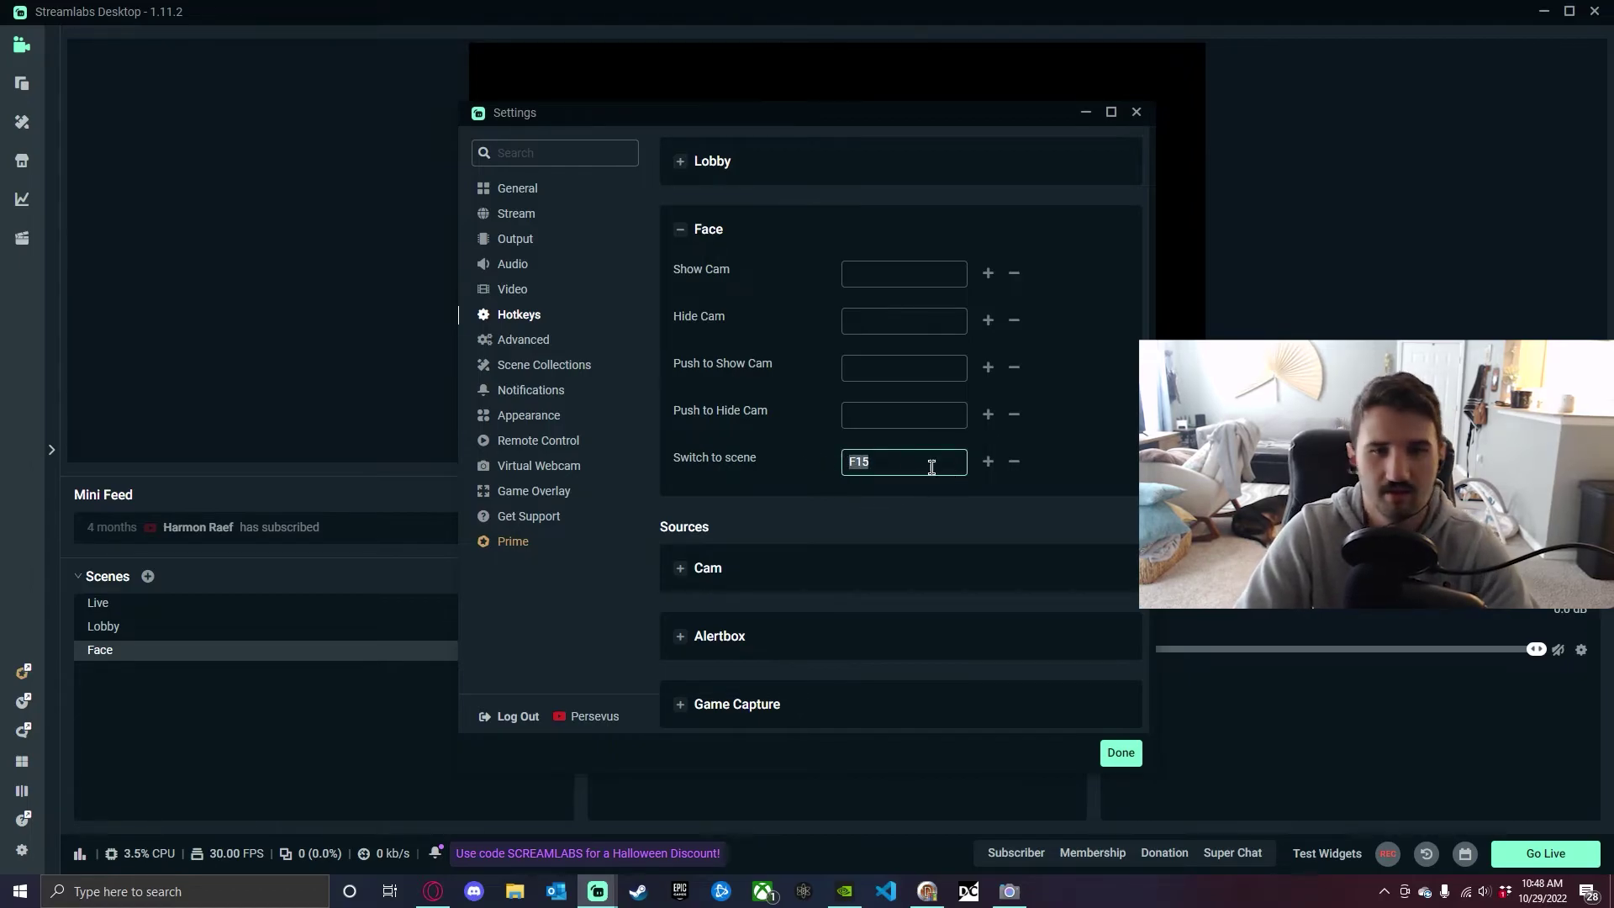
key(BackSpace)
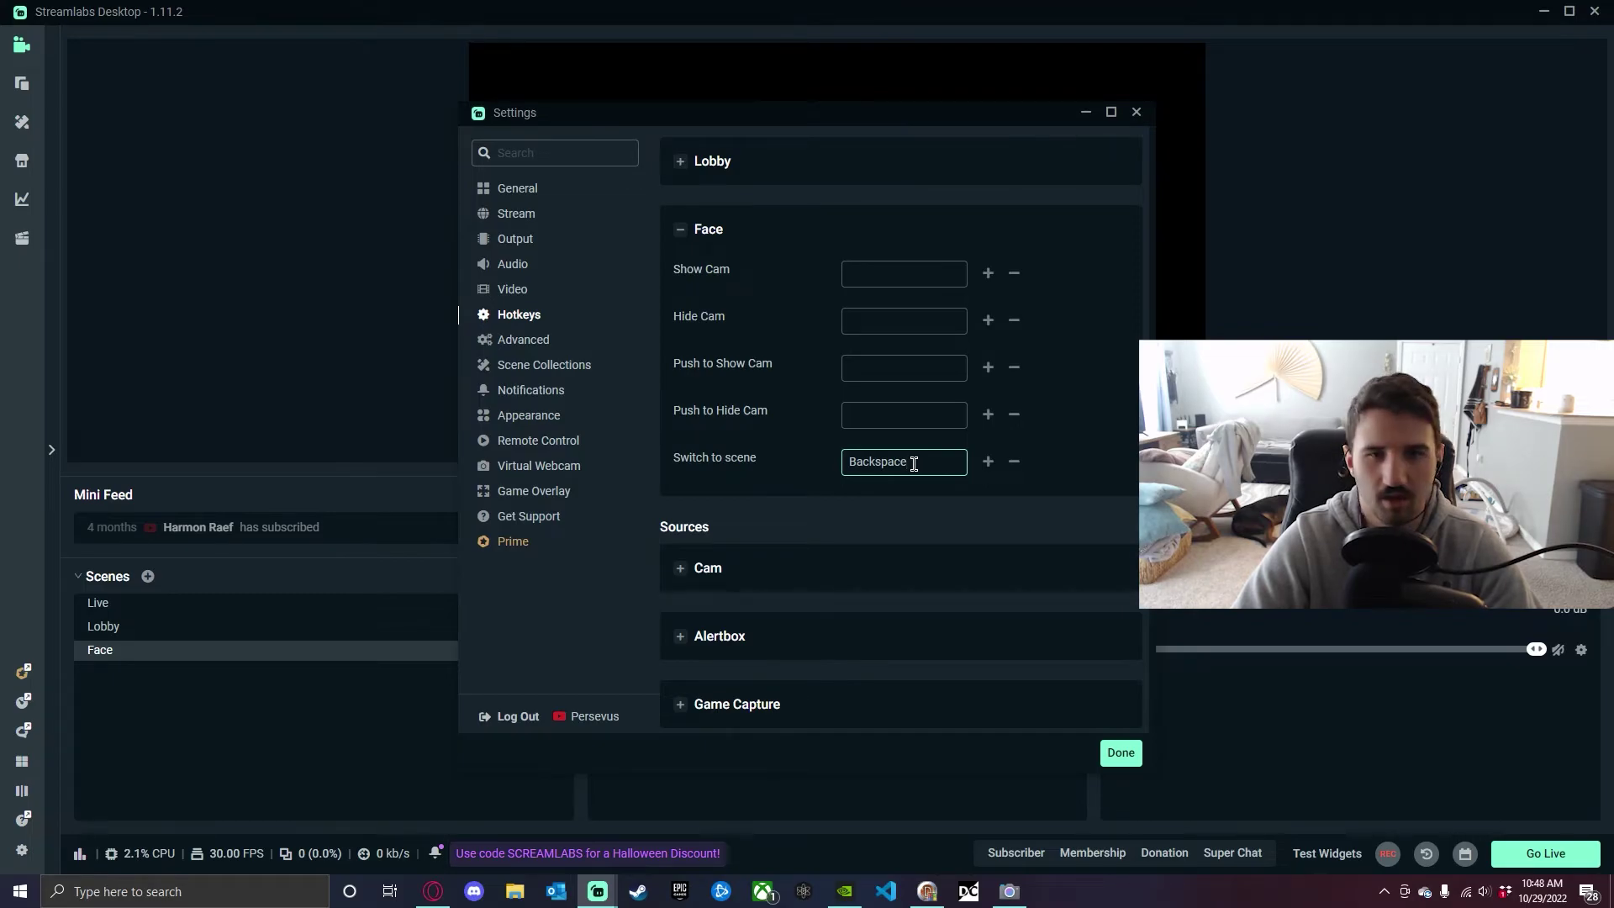
key(F15)
Close Settings, switch to Lobby, then return to Face with the second-keyboard F15 key.
click(1122, 754)
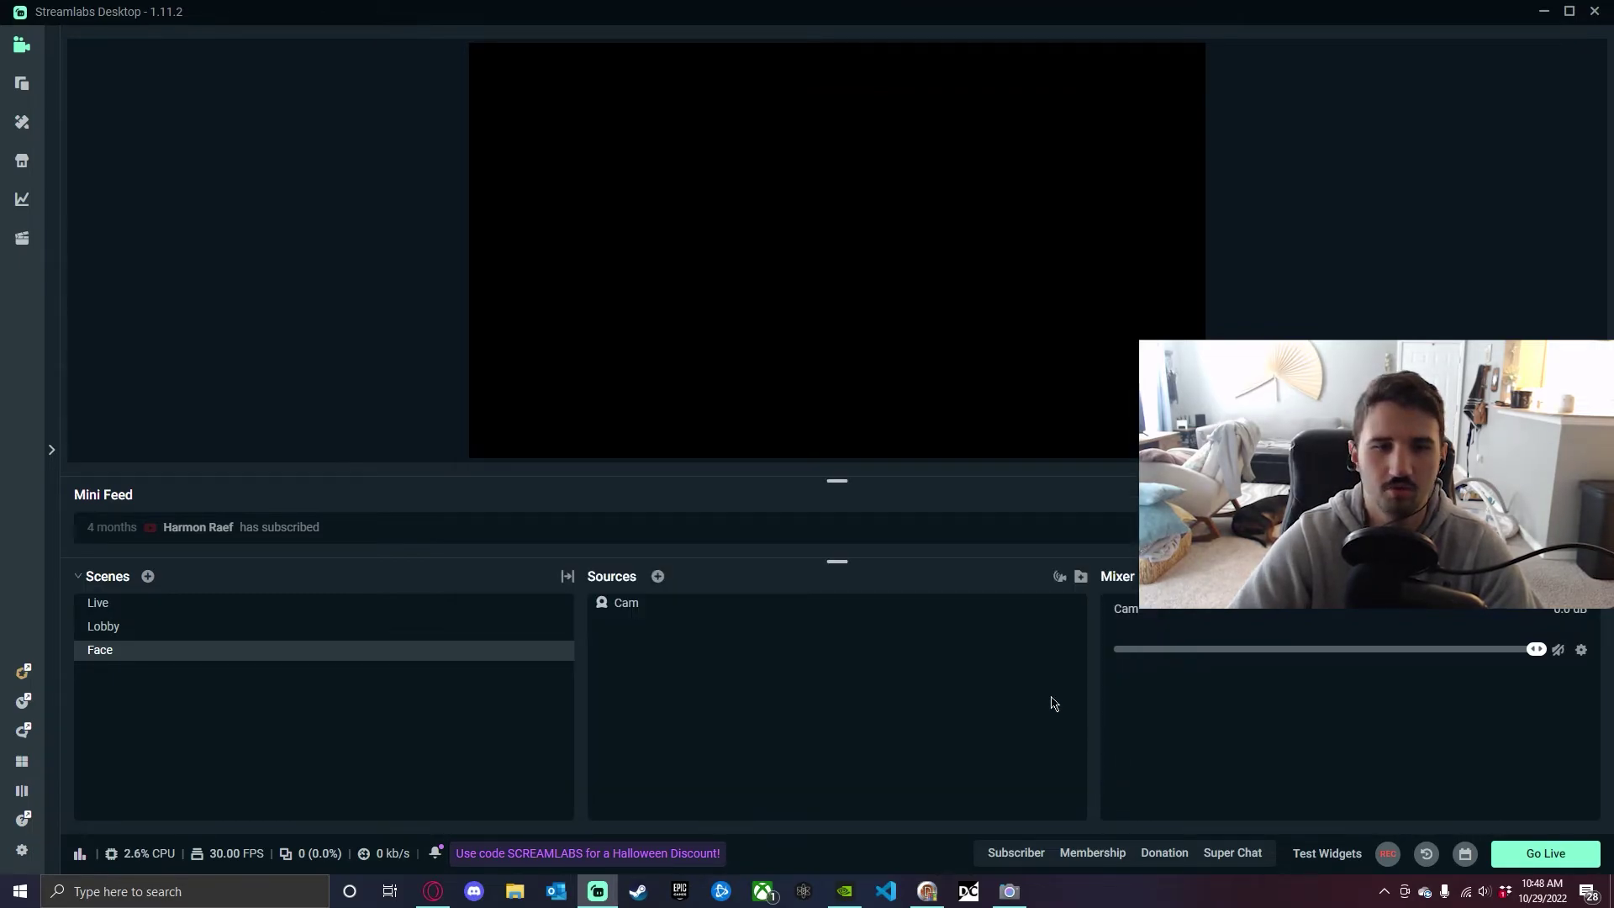
click(167, 632)
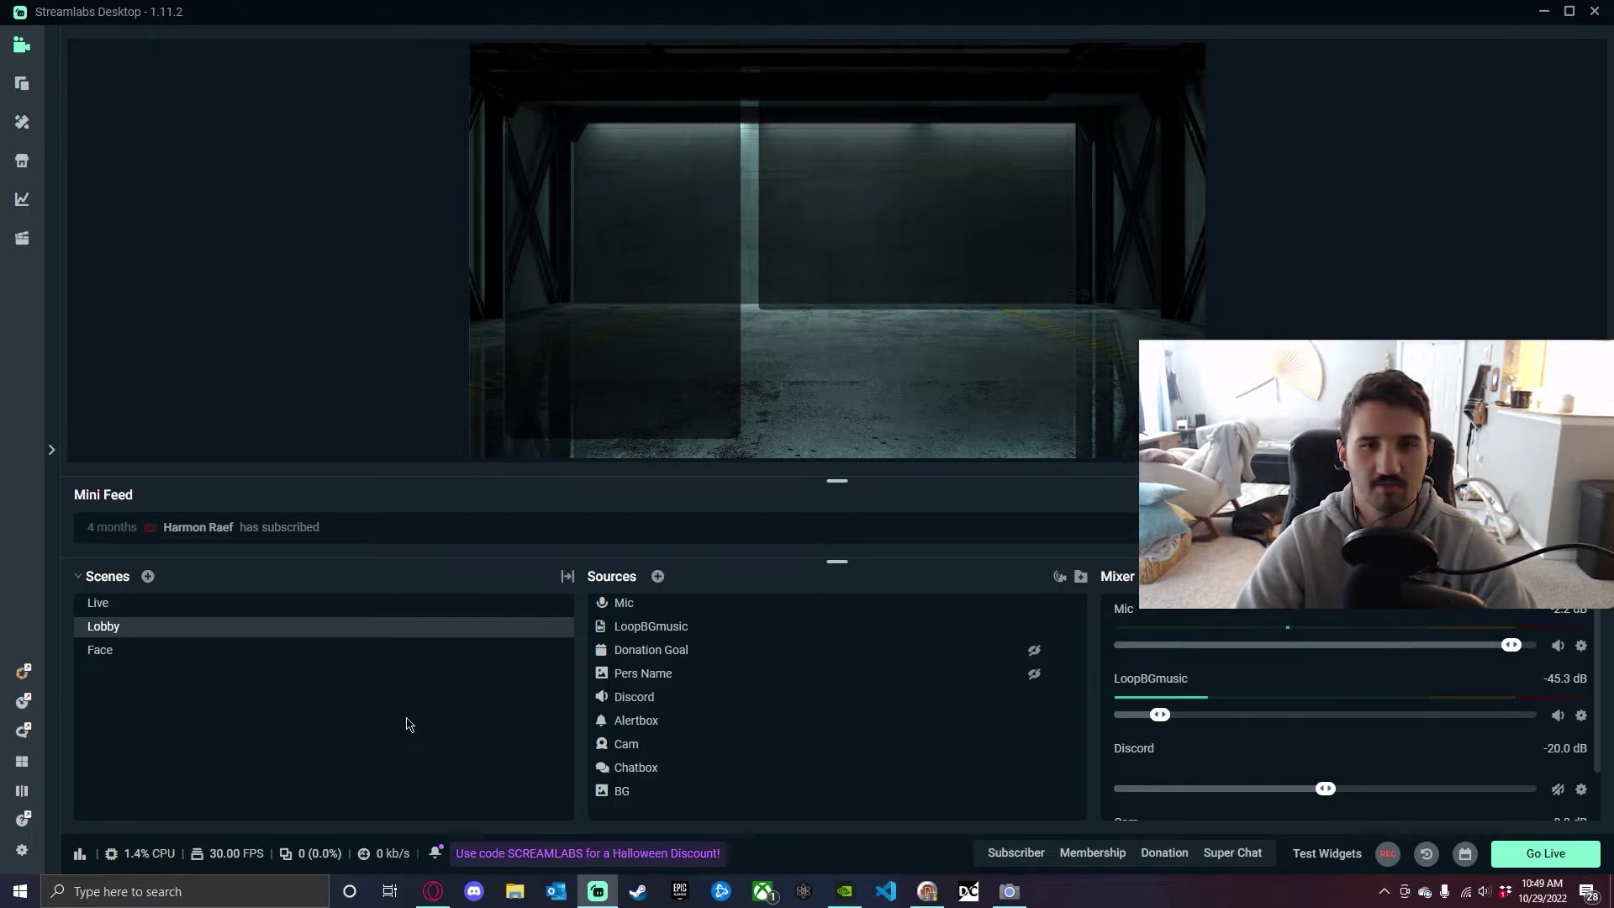
key(Down)
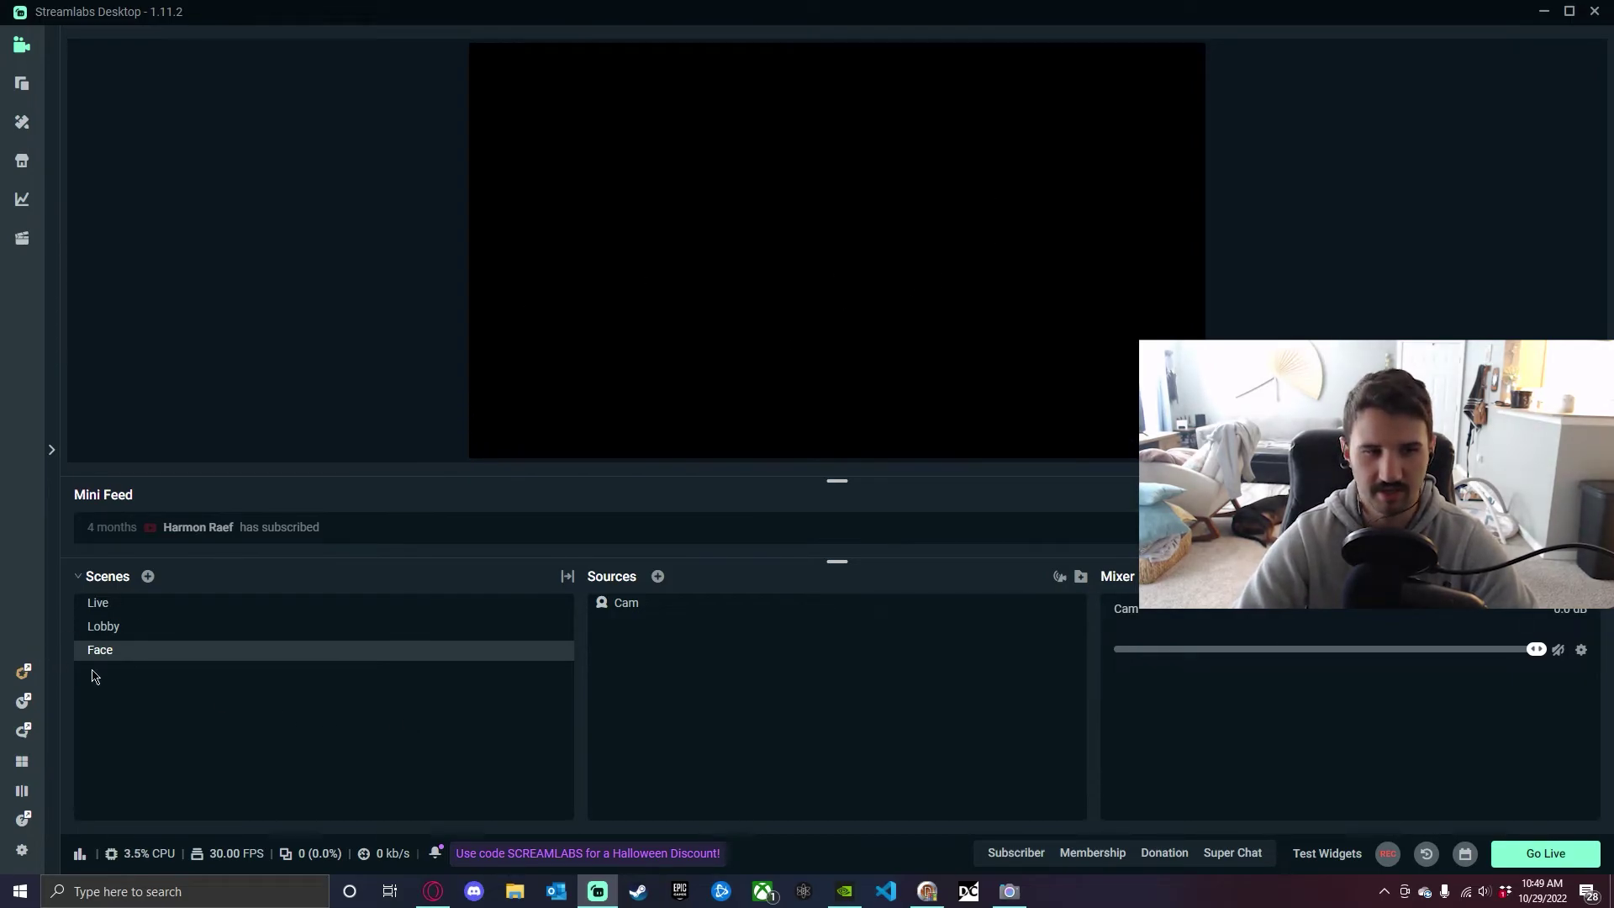
Bring HID macros back to the front, showing the compiled Test macro sending F15.
click(928, 891)
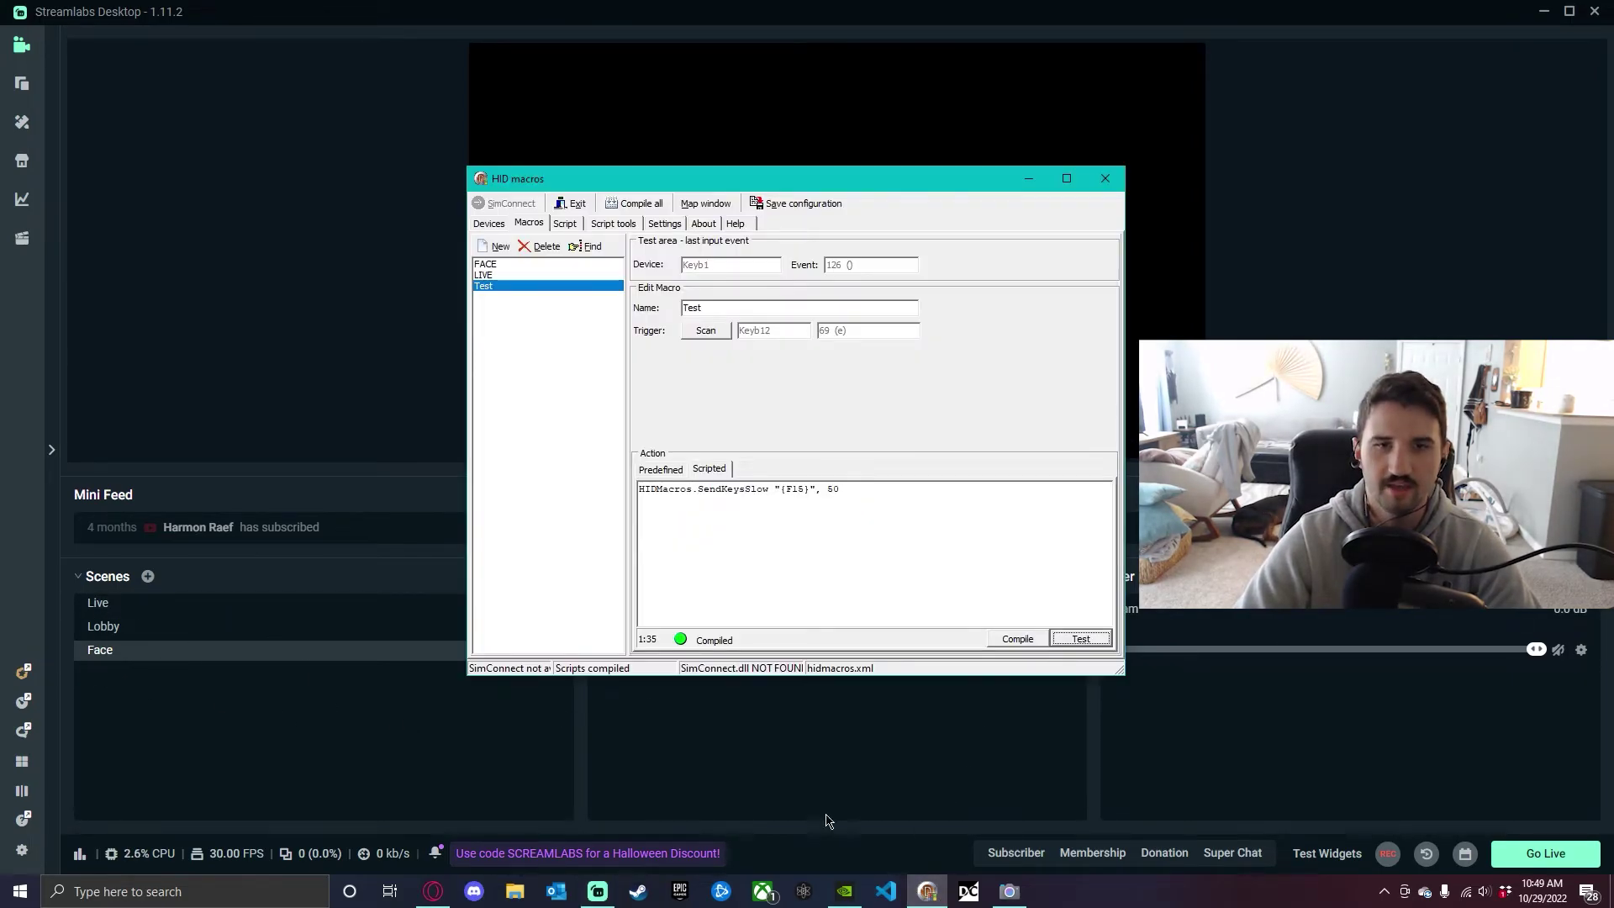